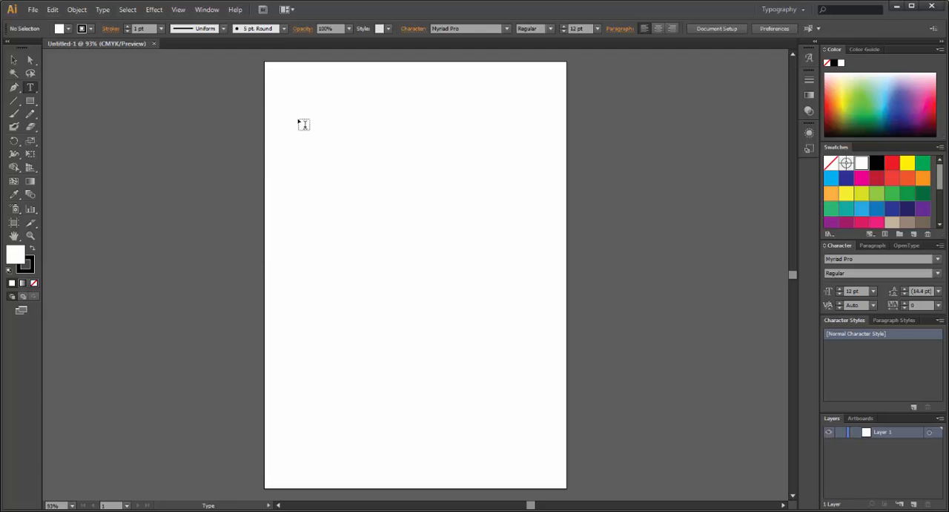
- Place a line of point text reading "lkjasdlfaslkfjaslkdfja;s" near the upper-left corner of the artboard and deselect it
left_click(295, 113)
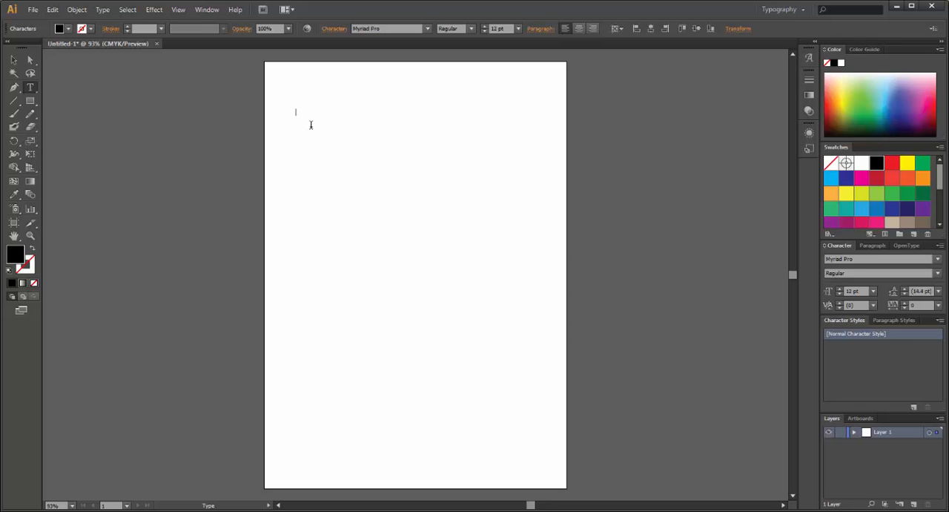
type("lkjasdlfaslkfjaslkdfja;s")
left_click(14, 61)
left_click(150, 115)
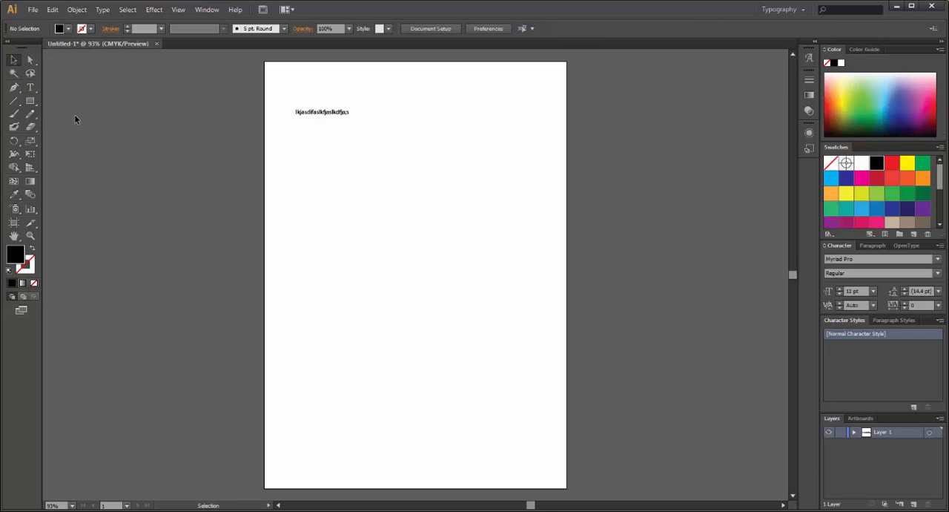
- Draw a wide, empty area-type frame below the text line, spanning most of the artboard's width
left_click(31, 88)
left_click_drag(288, 158, 509, 305)
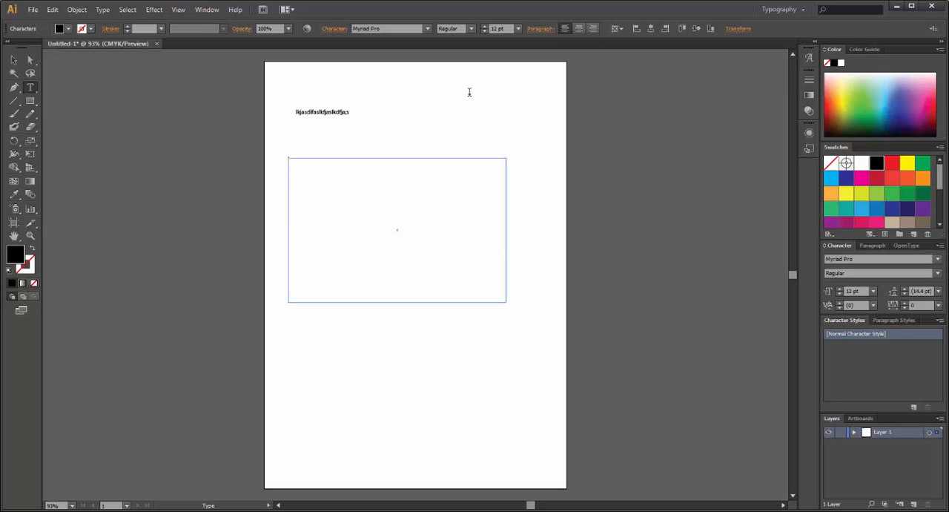
left_click(321, 110)
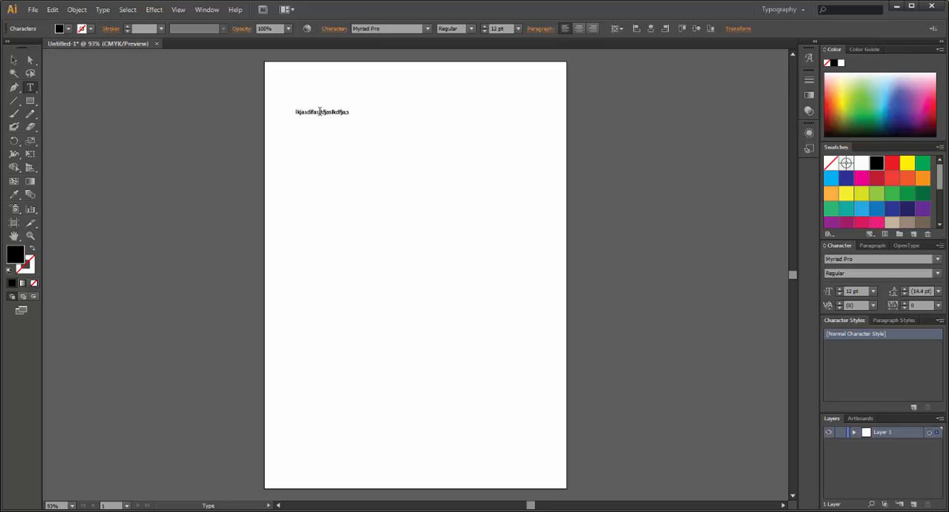
- Select the whole text line and look over the available type panels and workspace presets
triple_click(319, 111)
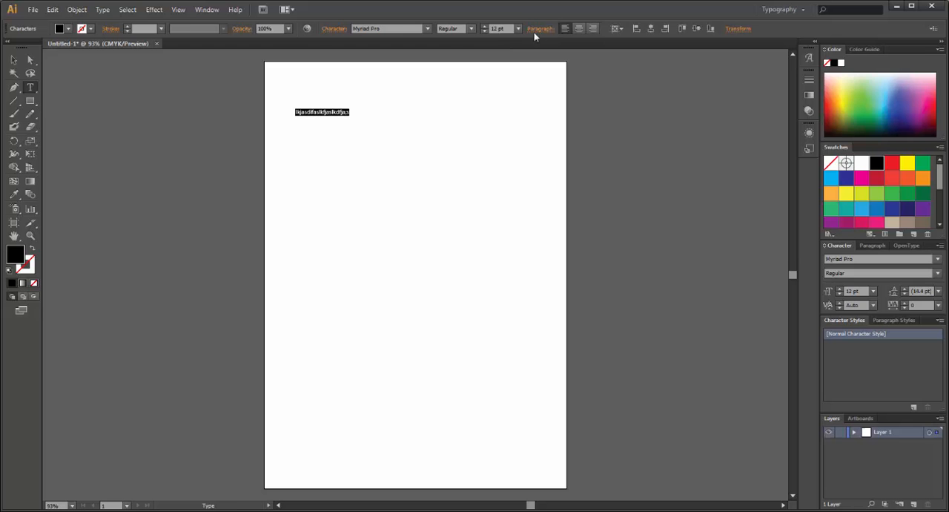
left_click(335, 30)
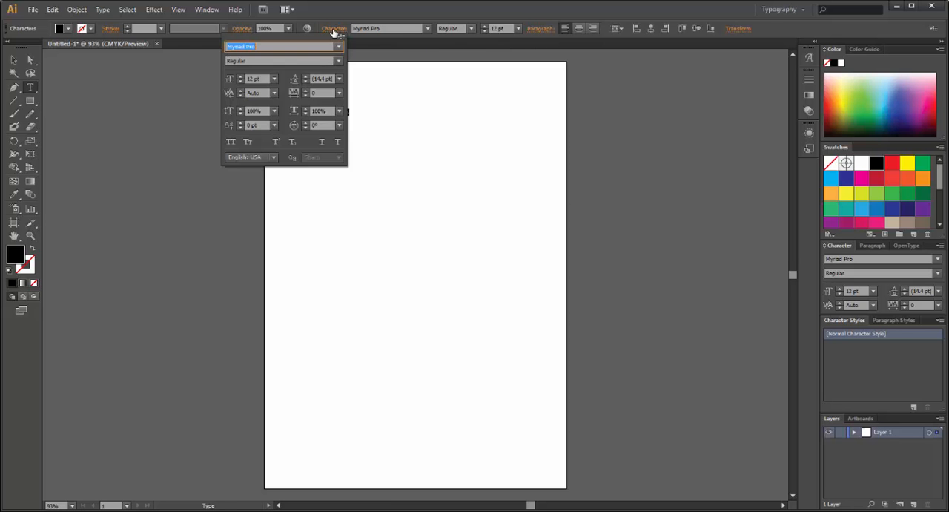
left_click(207, 10)
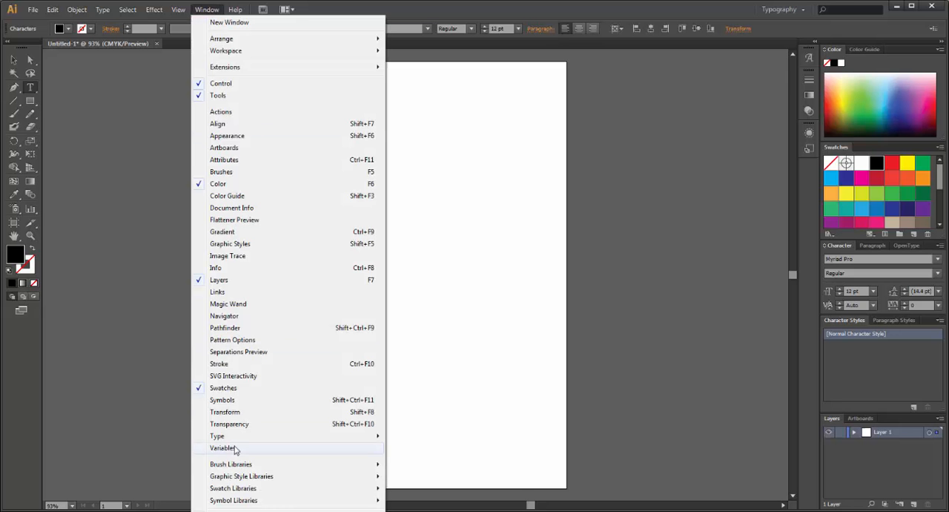
mouse_move(354, 439)
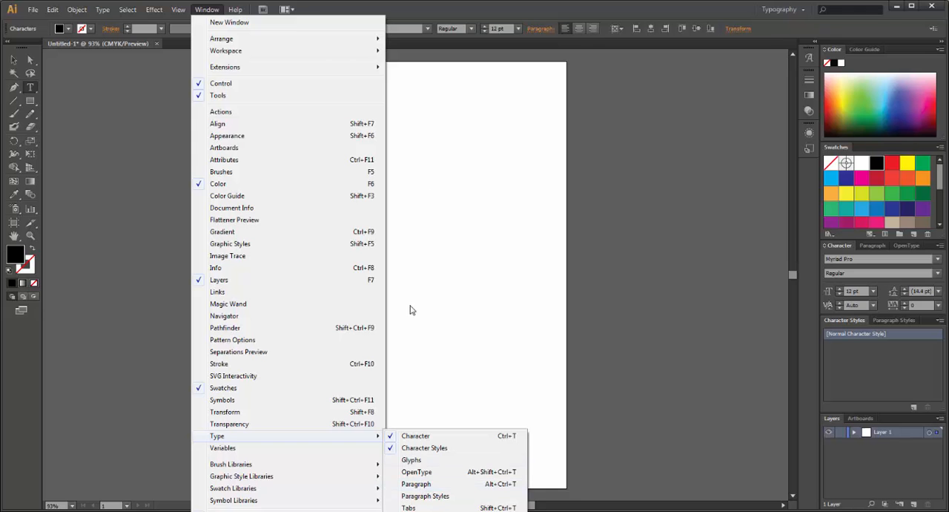
left_click(429, 13)
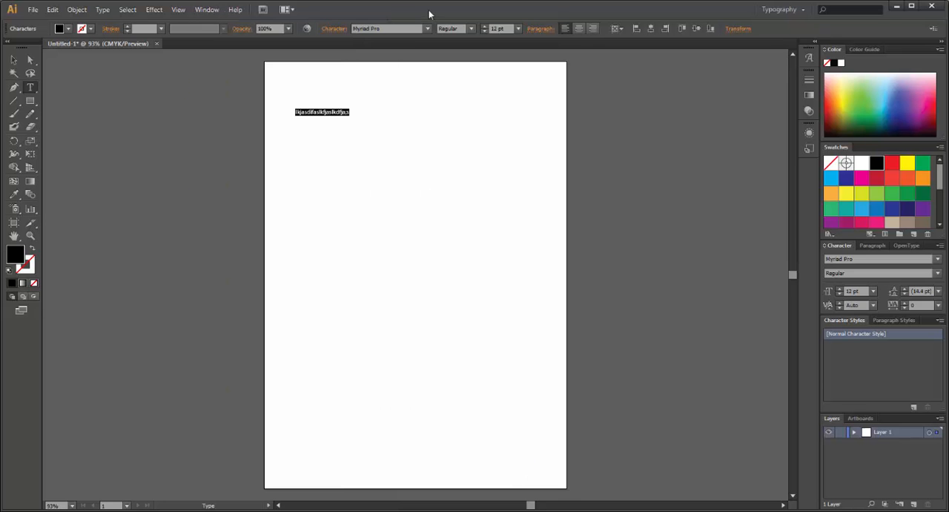
left_click(209, 10)
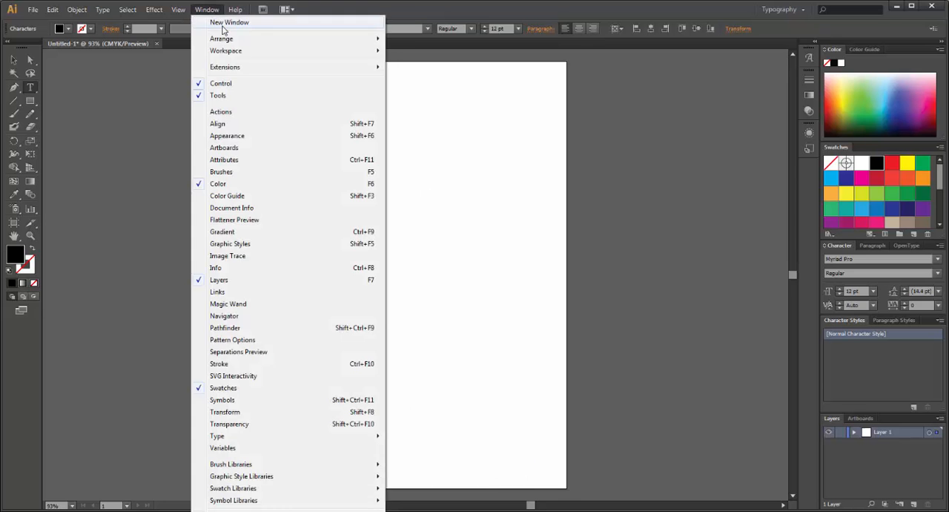
left_click(439, 11)
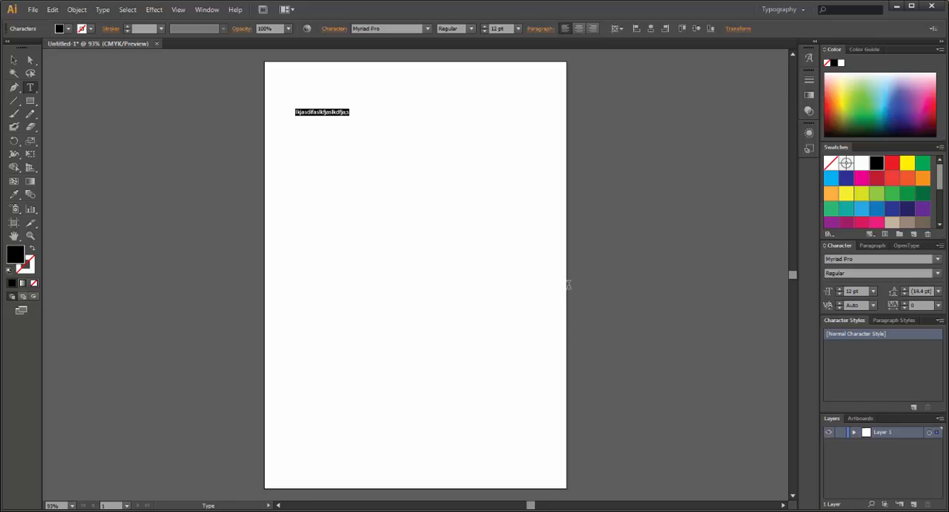
- Recolour the word in the text line with the magenta swatch, refine its fill to AF4188, and deselect it
left_click(326, 110)
double_click(326, 112)
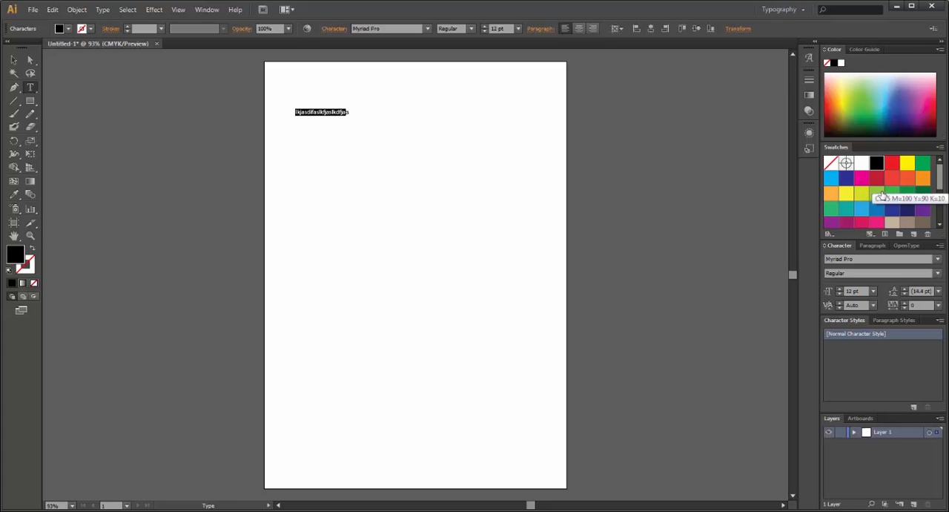
left_click(861, 179)
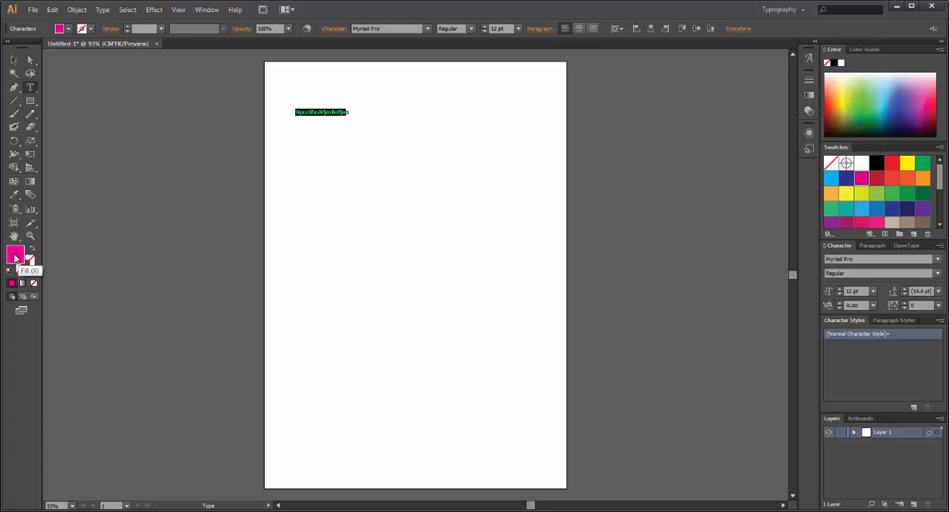
double_click(16, 257)
mouse_move(189, 230)
left_mouse_down()
mouse_move(233, 223)
mouse_move(206, 239)
mouse_move(264, 241)
left_mouse_up()
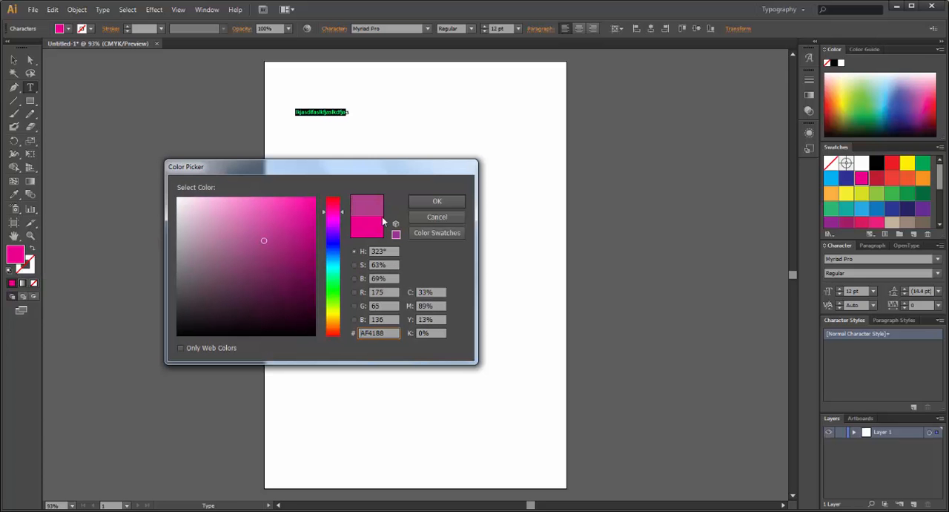
left_click(434, 202)
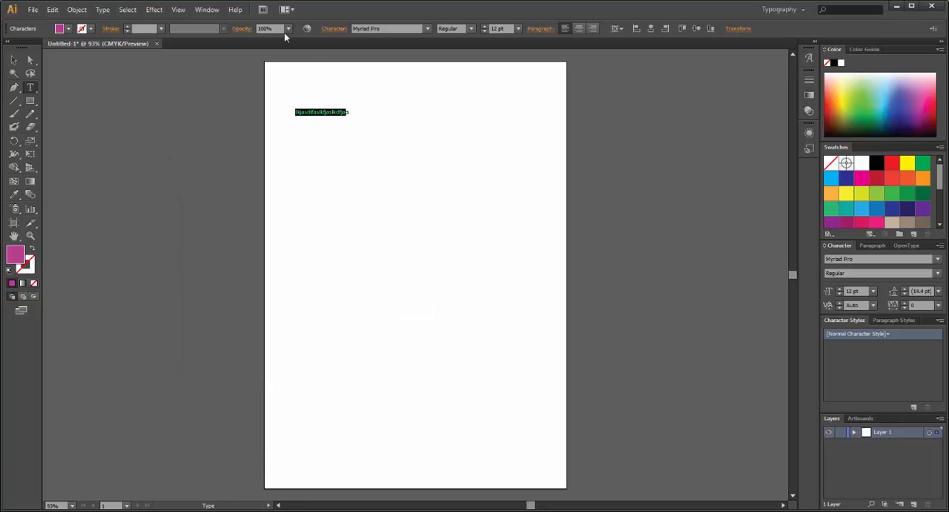
left_click(288, 31)
left_click(299, 101)
left_click(13, 60)
left_click(245, 138)
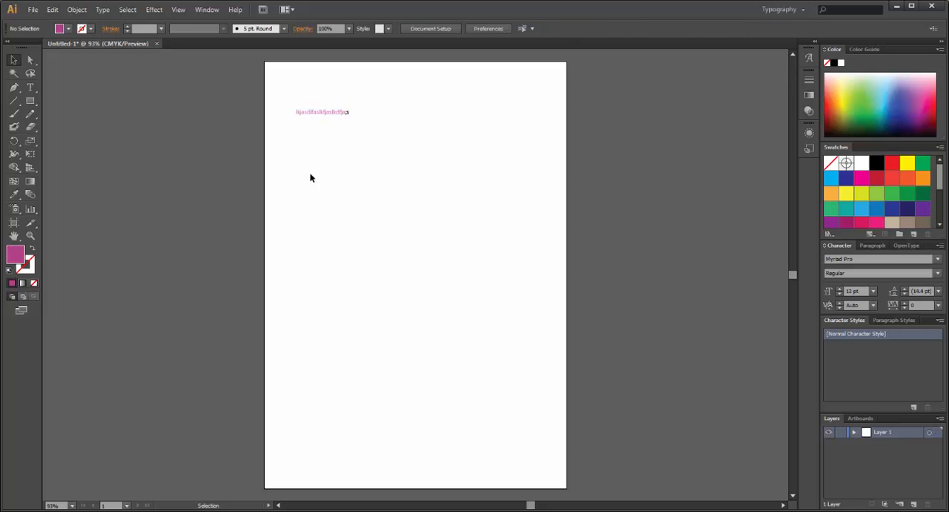
- Delete the coloured text line and the empty area-type frame from the artboard
left_click(321, 113)
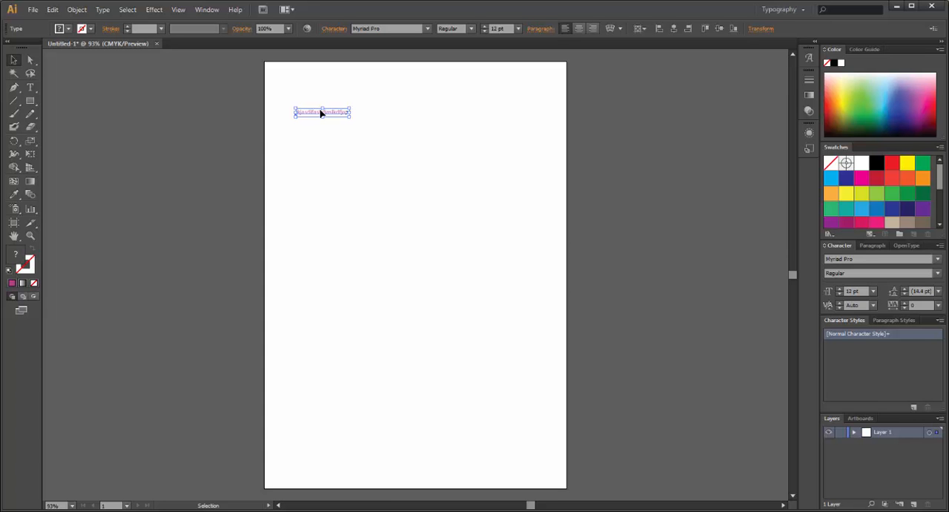
key("Delete")
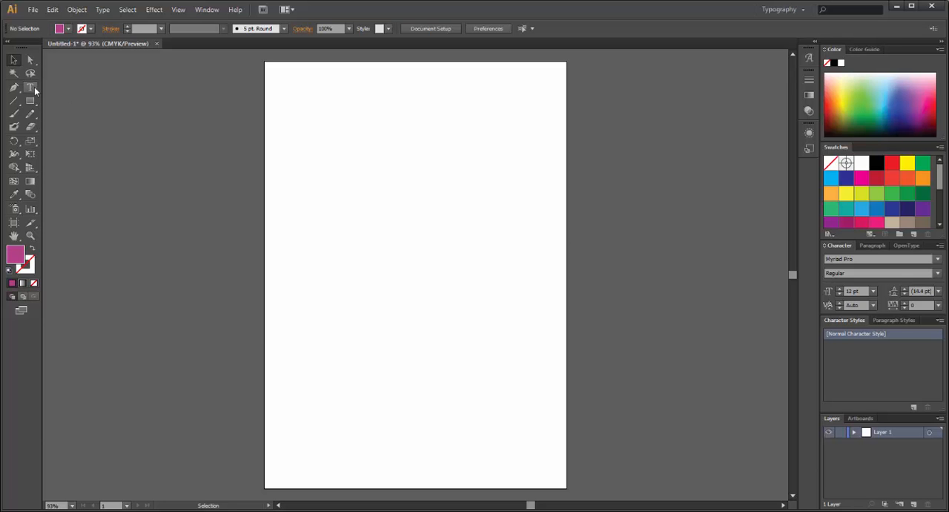
left_click_drag(309, 151, 519, 279)
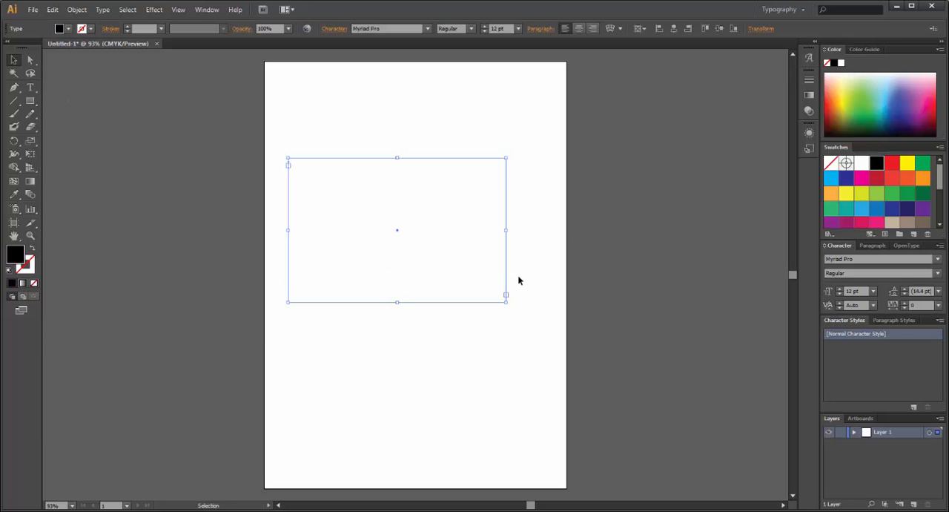
key("Delete")
- Draw two tall, narrow area-type frames side by side, one on each half of the artboard
left_click(31, 87)
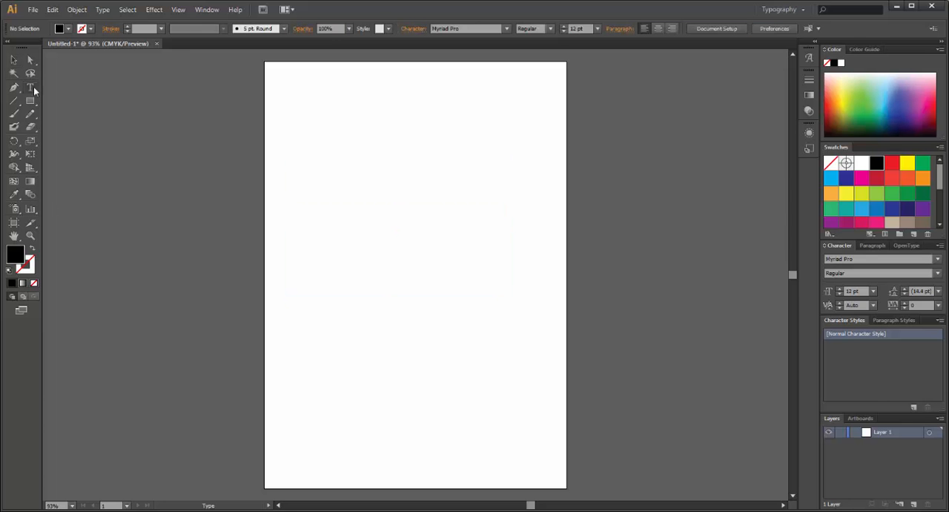
left_click_drag(289, 153, 415, 418)
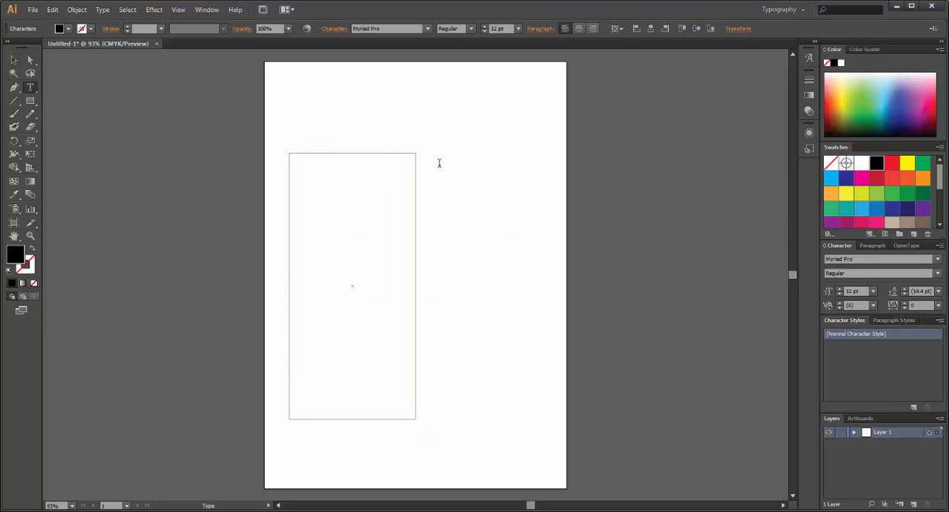
key("Escape")
key("Delete")
left_click(31, 86)
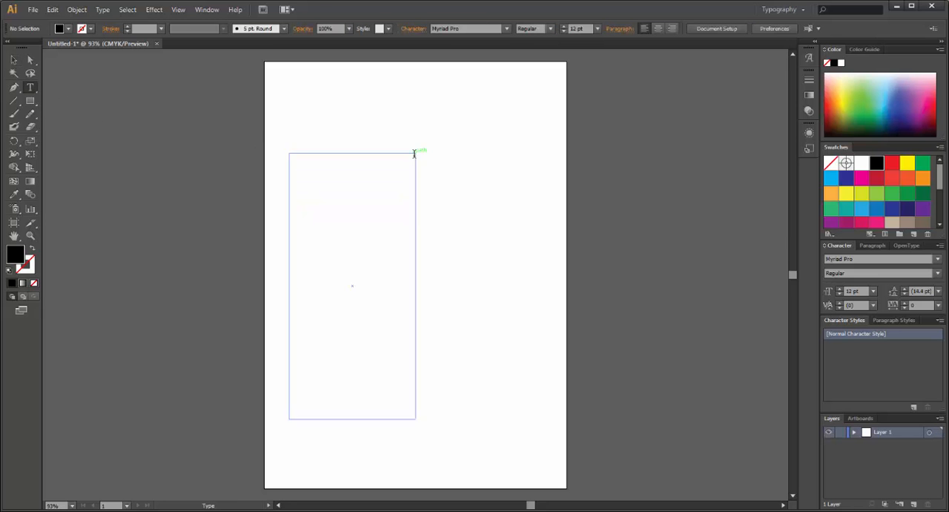
left_click_drag(445, 154, 556, 453)
left_click(14, 61)
left_click(214, 209)
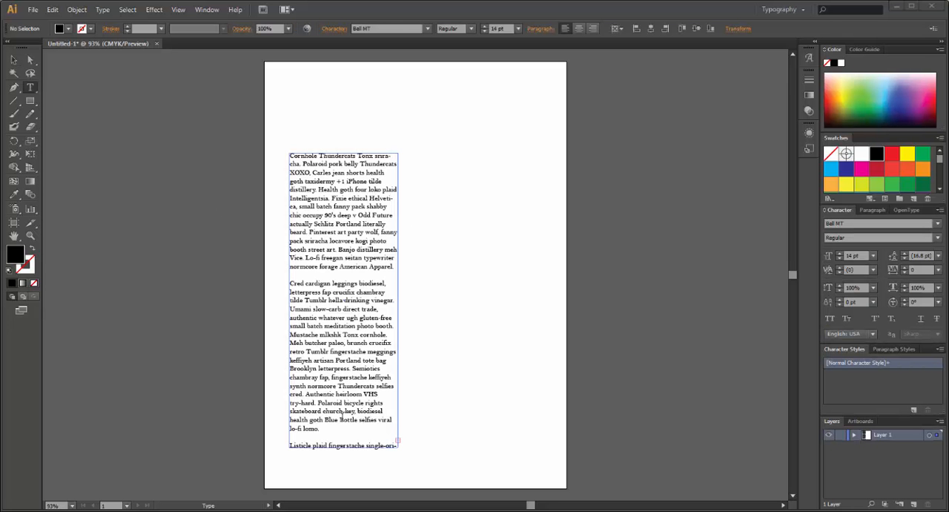
- Thread the text column's overflow into a new linked frame and move that frame beside the first column within the artboard
left_click(13, 59)
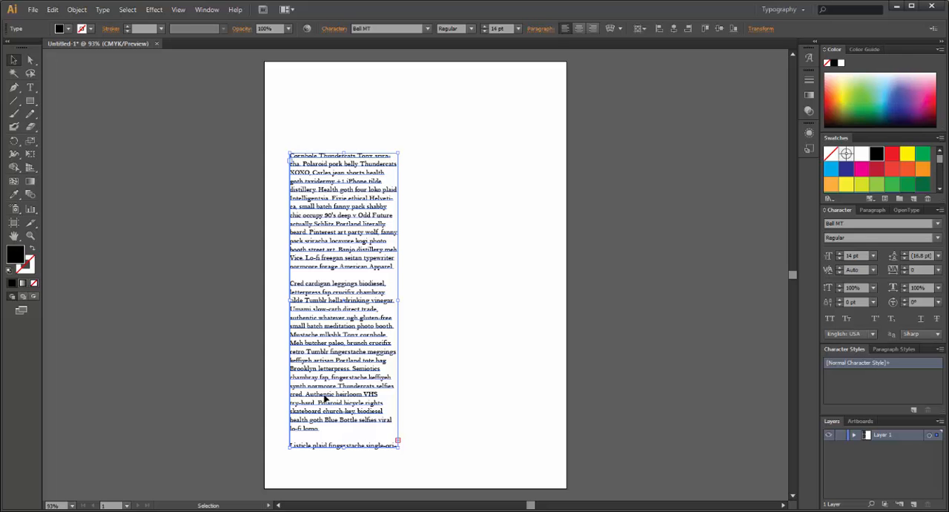
left_click(409, 456)
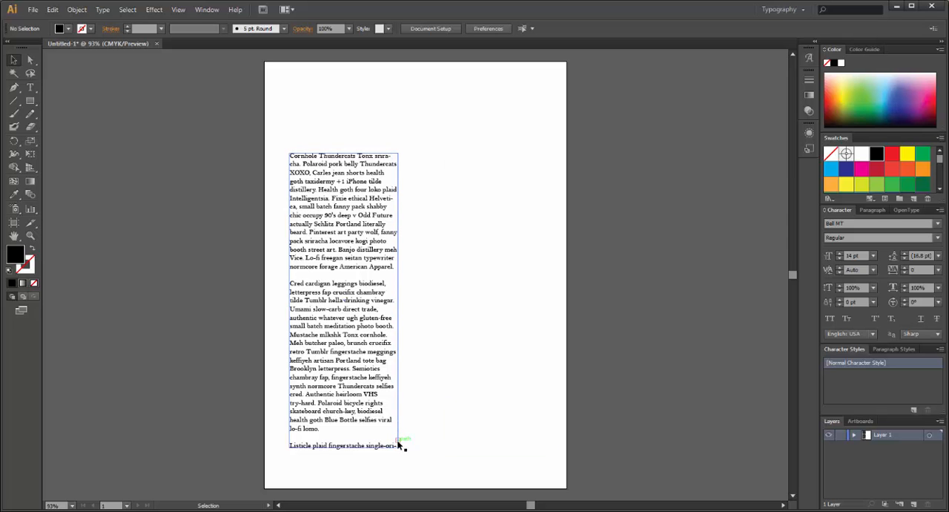
left_click(399, 442)
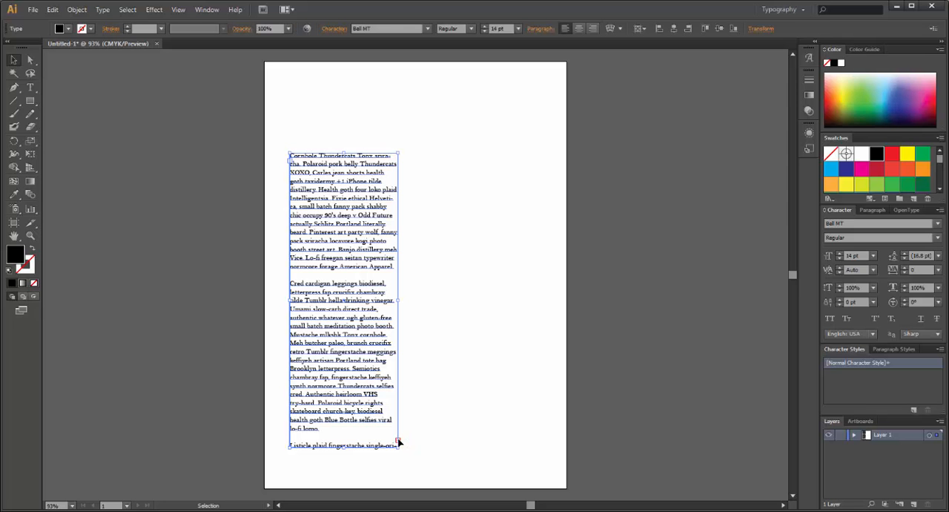
key("t")
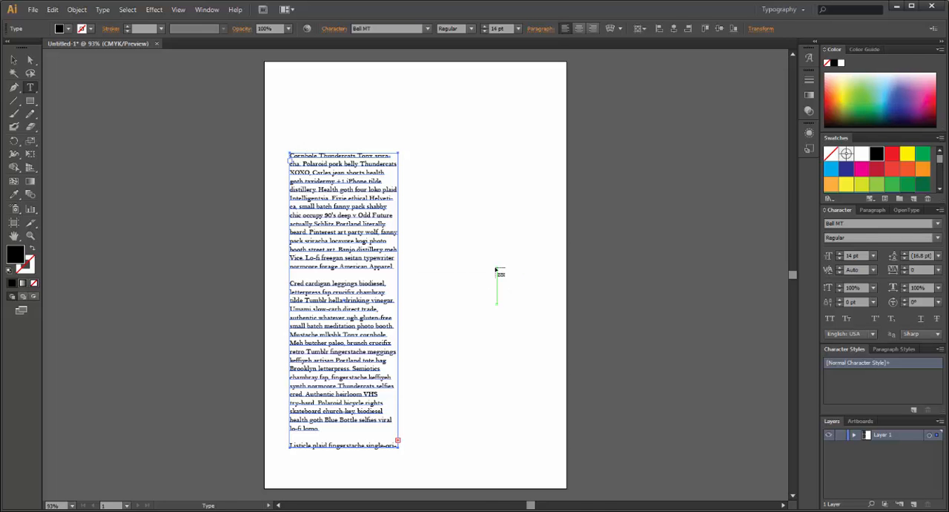
left_click(497, 271)
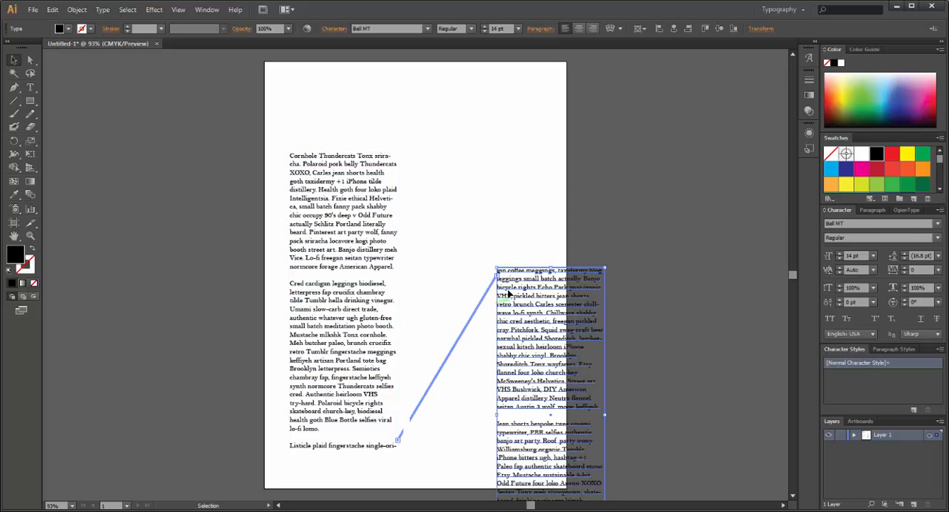
left_click(121, 142)
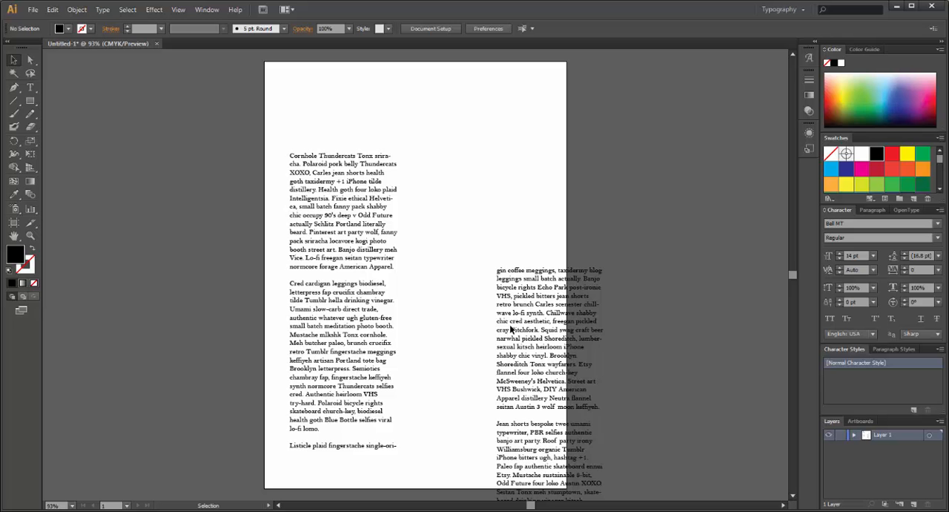
left_click_drag(531, 333, 475, 224)
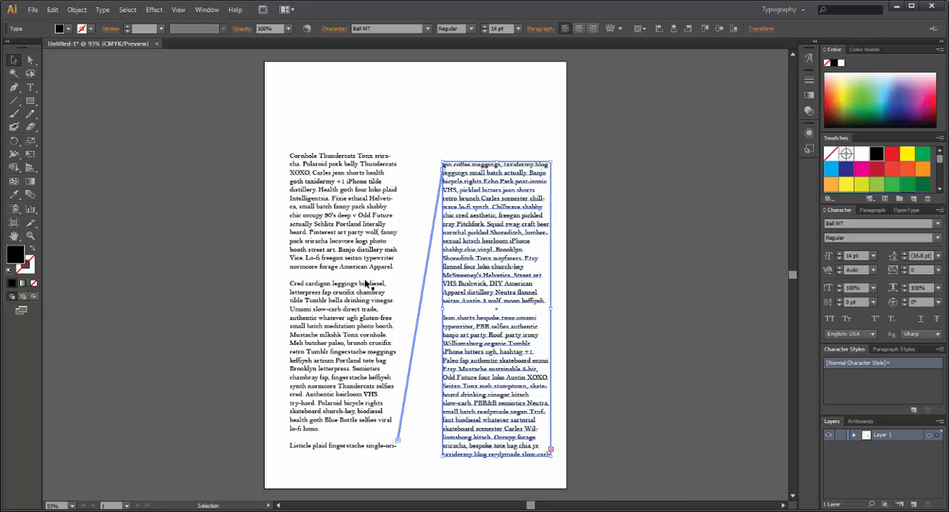
- Break the link between the two text frames and delete the emptied second frame
left_click(365, 284)
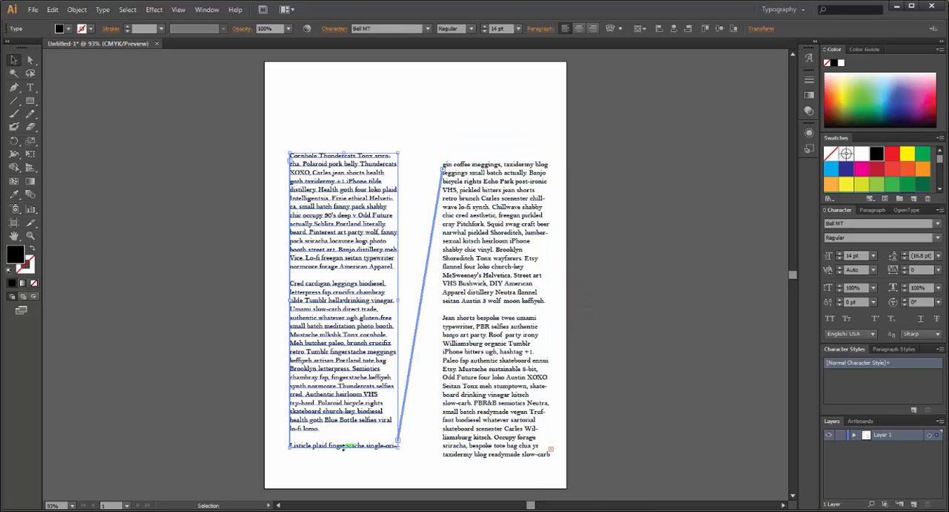
mouse_move(344, 447)
left_mouse_down()
mouse_move(344, 407)
mouse_move(344, 449)
left_mouse_up()
left_click(445, 170, "shift")
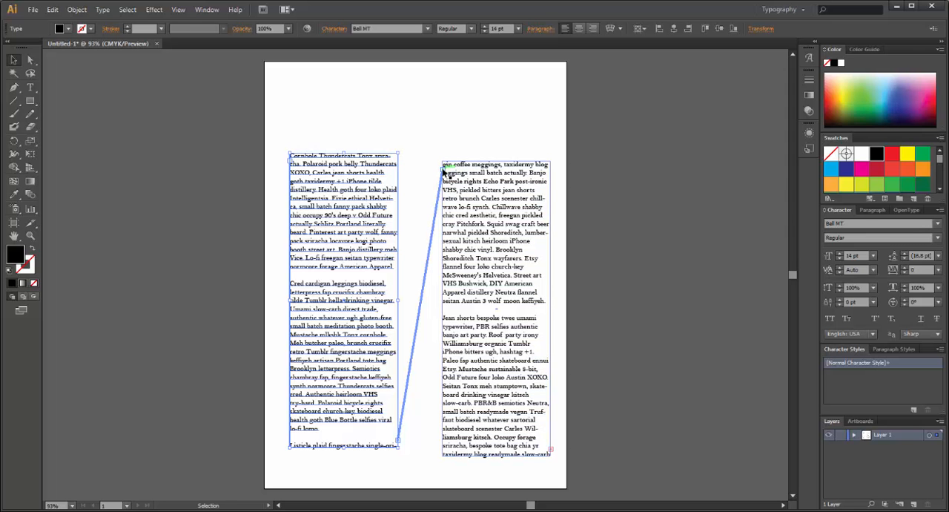
left_click(443, 172)
double_click(443, 171)
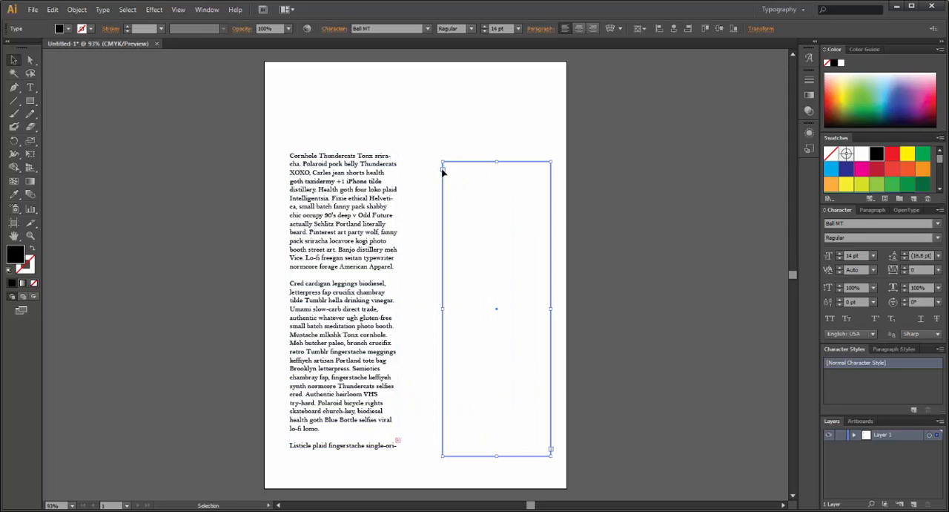
left_click(210, 175)
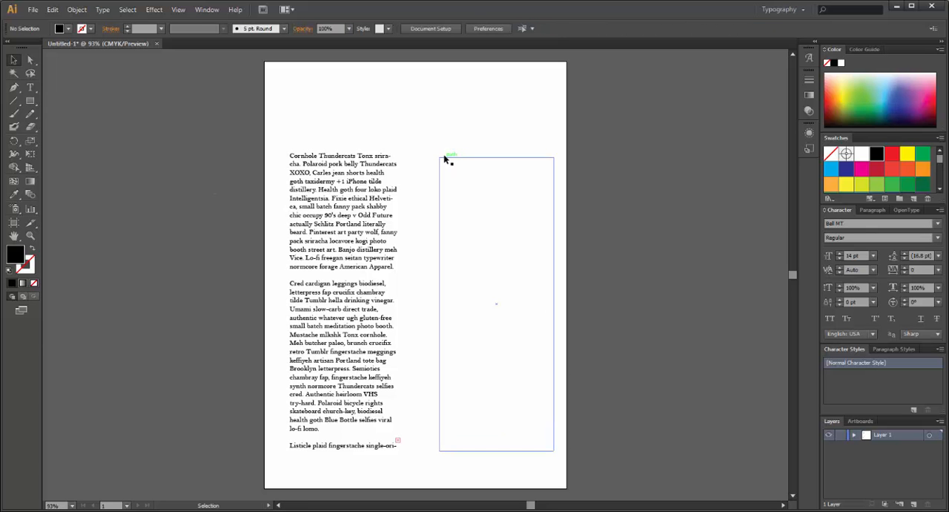
left_click(505, 269)
key("Delete")
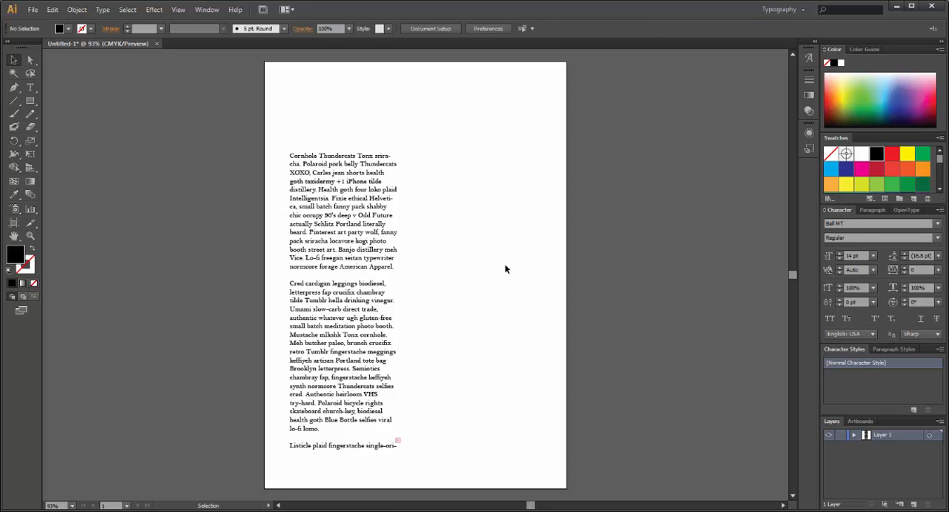
- Move the remaining text frame toward the middle of the artboard and widen it by about half
left_click_drag(363, 291, 392, 282)
left_click_drag(427, 431, 481, 438)
left_click_drag(402, 295, 410, 313)
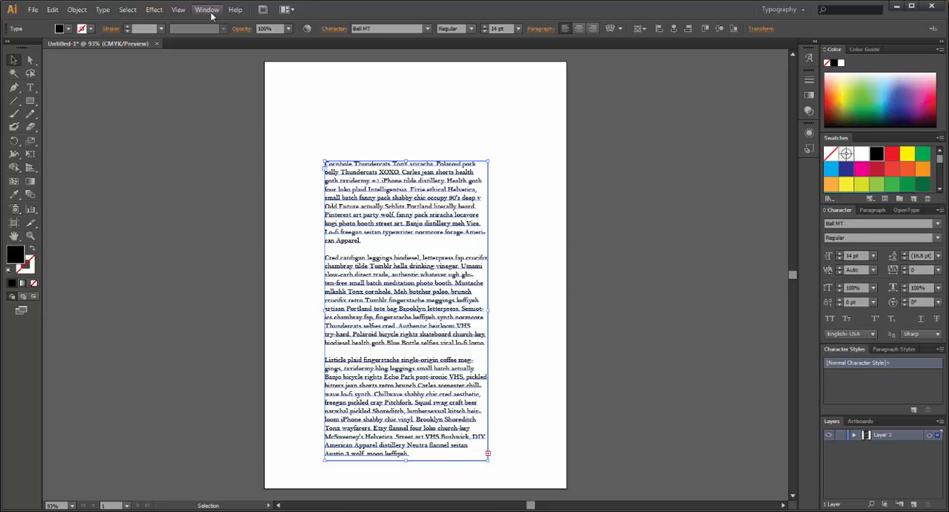
- Hide the extra options of the docked Character panel and show them again
left_click(332, 30)
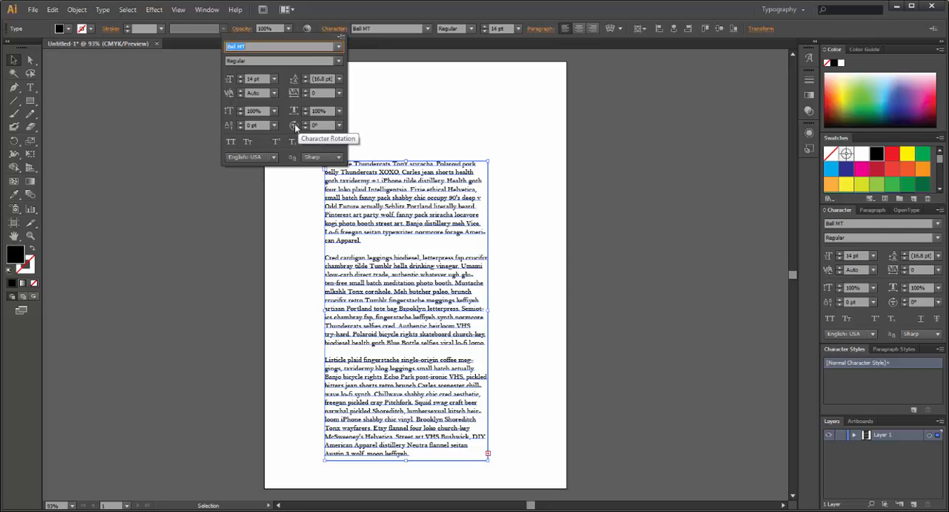
left_click(336, 29)
left_click(940, 210)
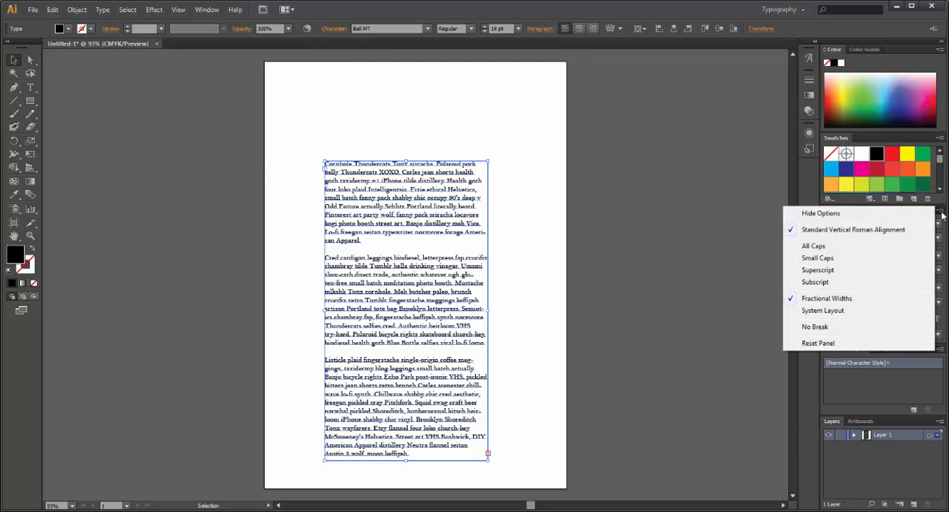
left_click(913, 215)
left_click(940, 210)
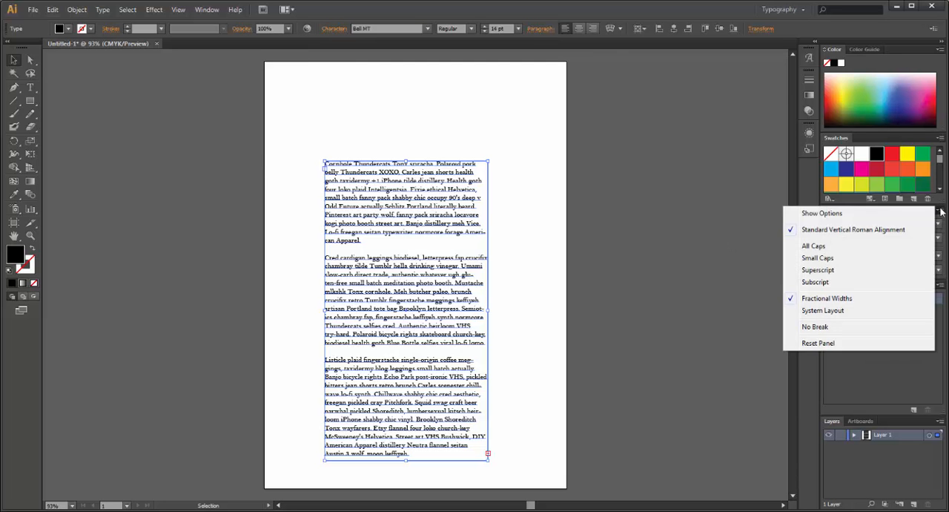
left_click(903, 214)
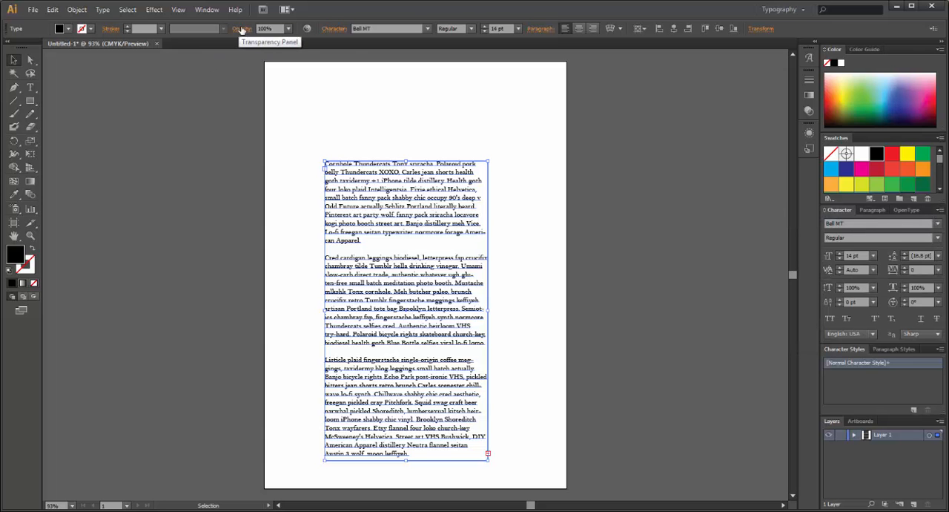
- Set the font style of the whole text frame to Italic
left_click(332, 29)
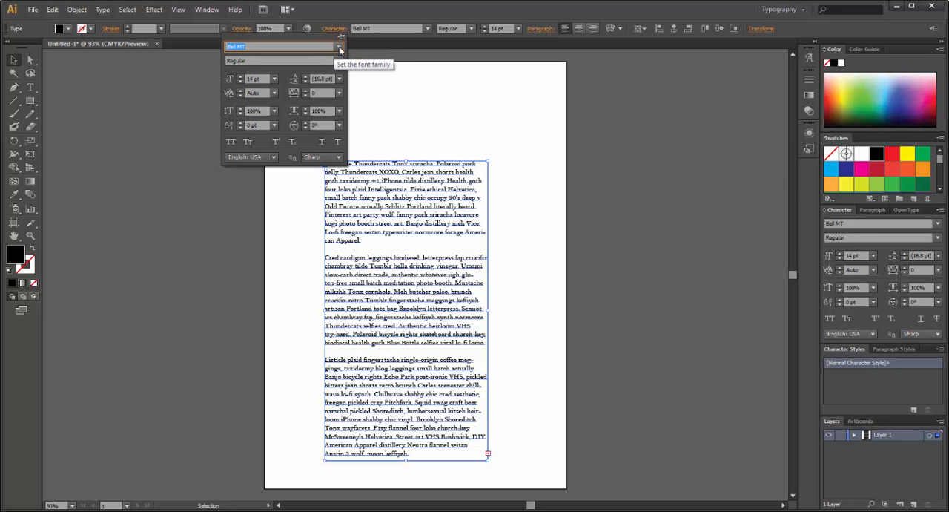
left_click(339, 60)
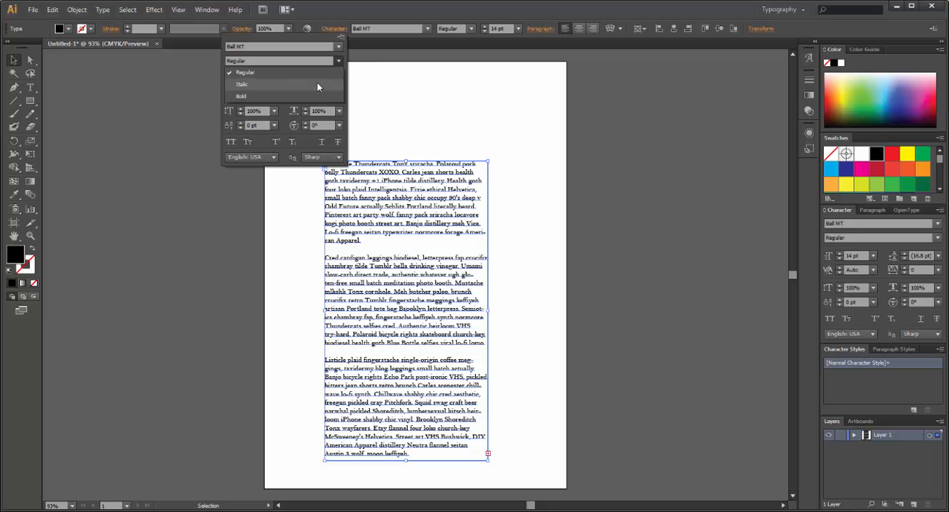
left_click(317, 85)
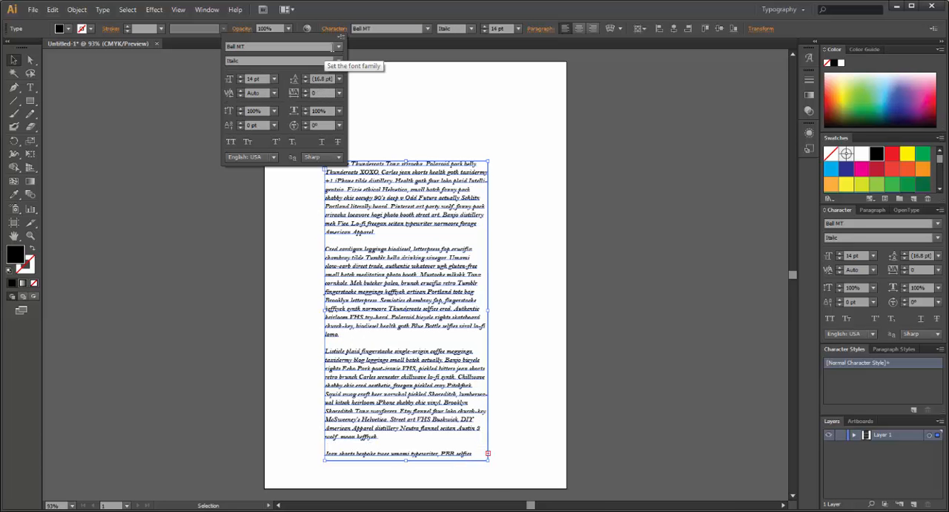
- Browse the font family lists, including the one with typeface previews, without choosing a different font
left_click(338, 48)
left_click(338, 47)
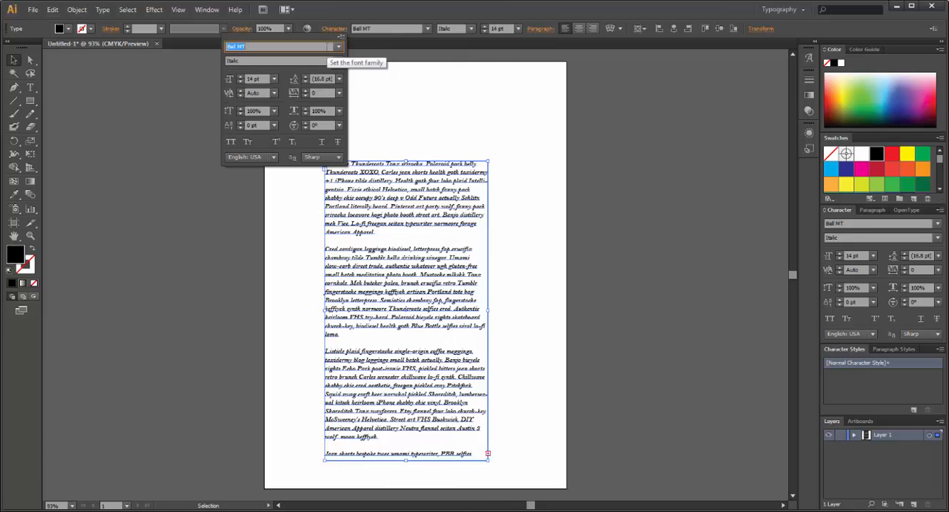
left_click(427, 28)
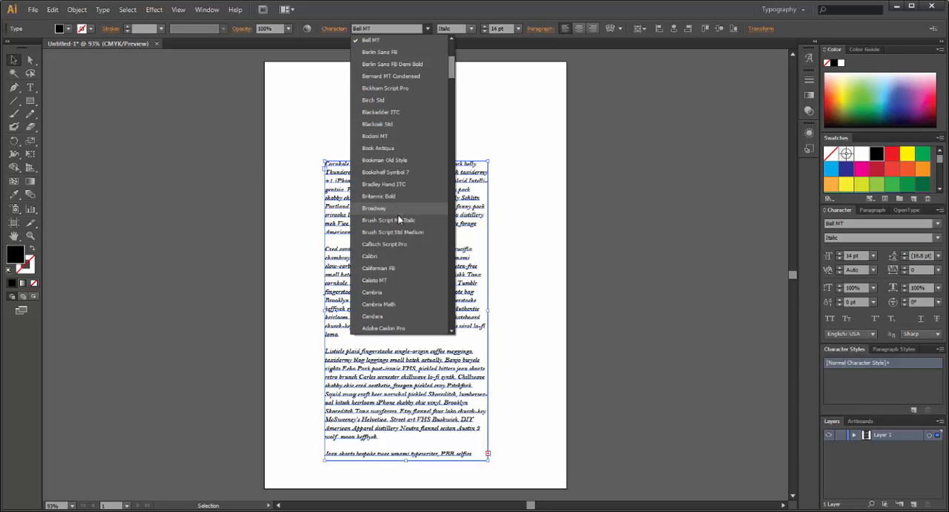
left_click(324, 29)
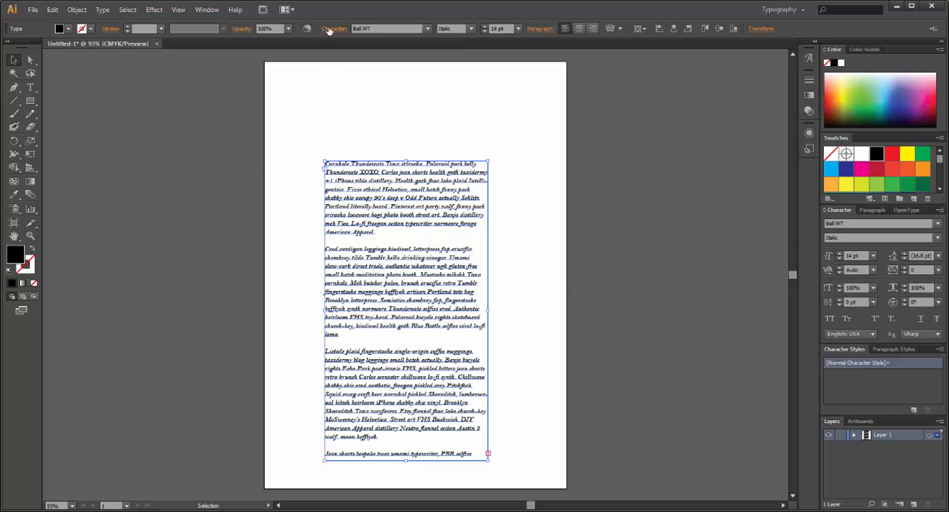
left_click(326, 29)
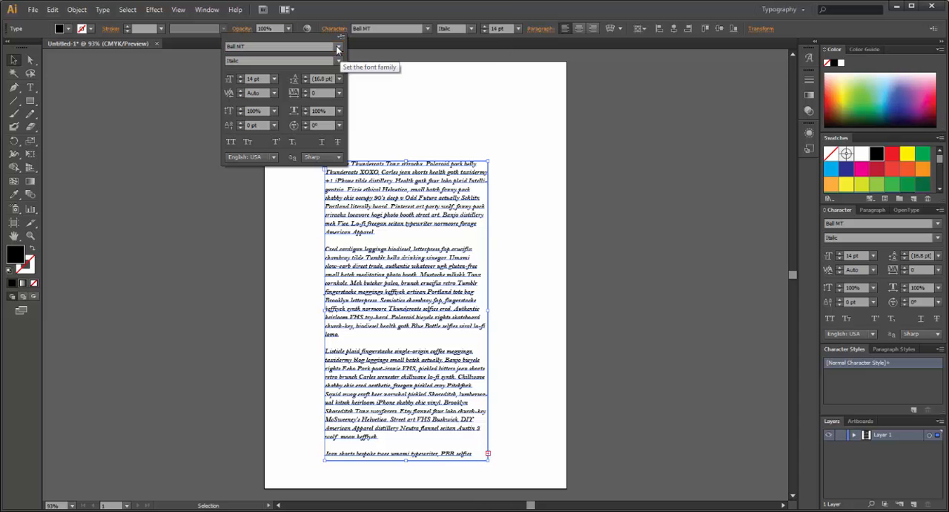
left_click(338, 48)
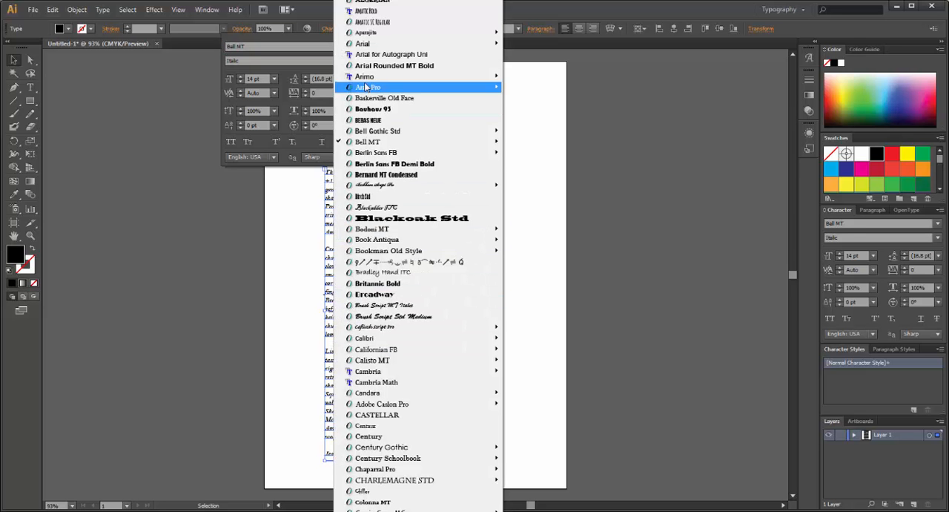
left_click(294, 61)
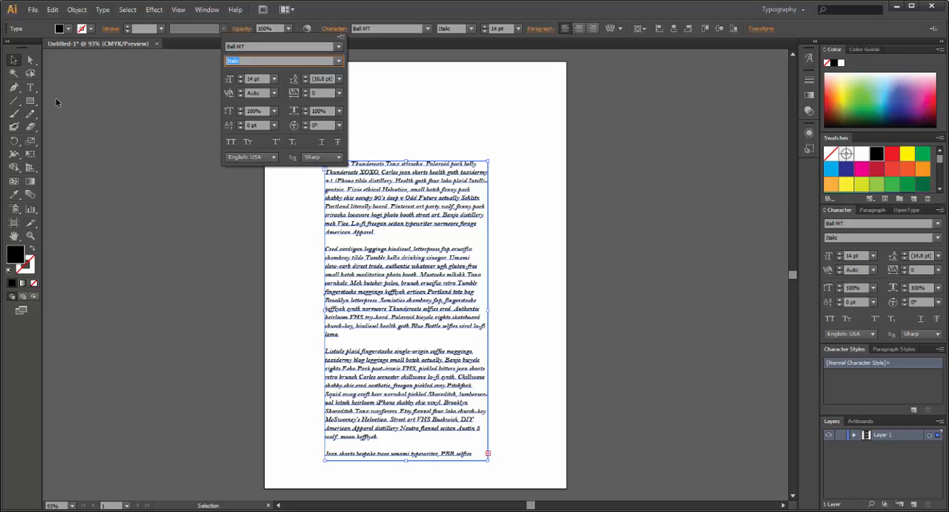
left_click(139, 126)
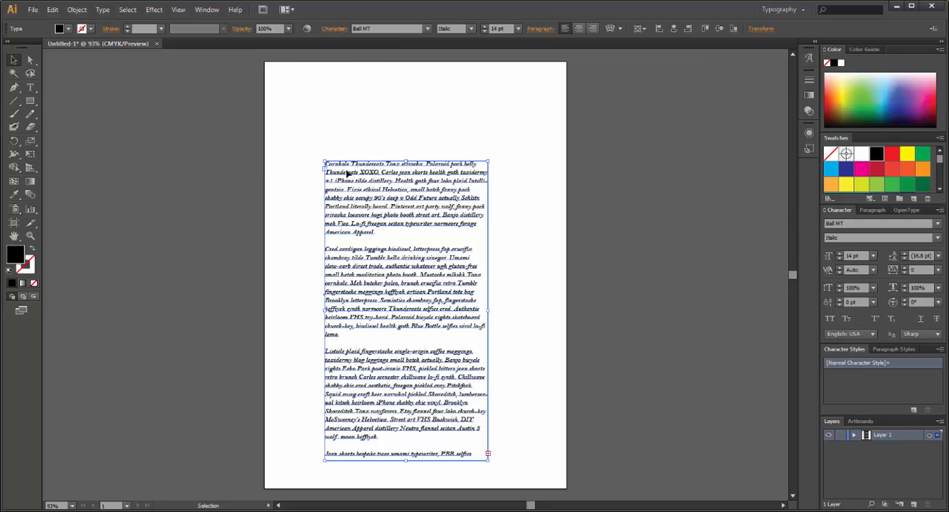
- Select the first paragraph, try All Caps on it, and switch it to Small Caps
double_click(361, 182)
triple_click(365, 172)
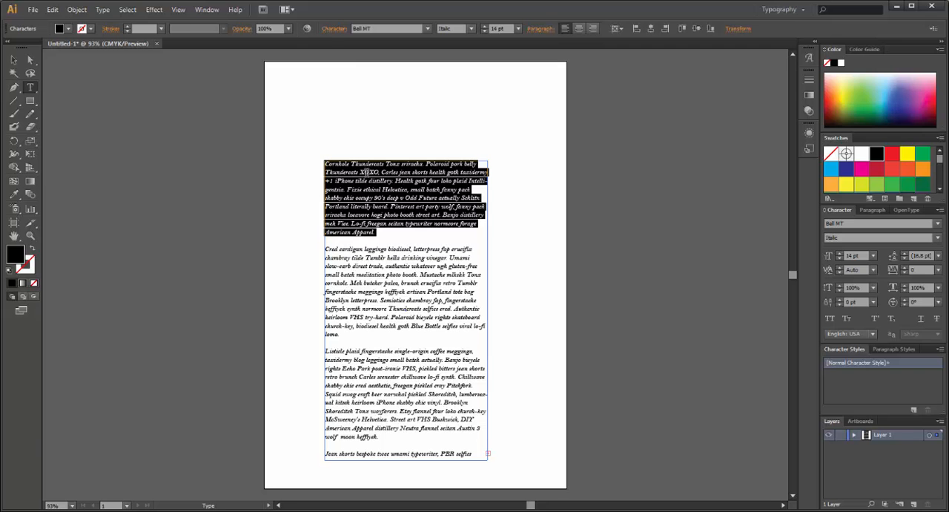
left_click(332, 30)
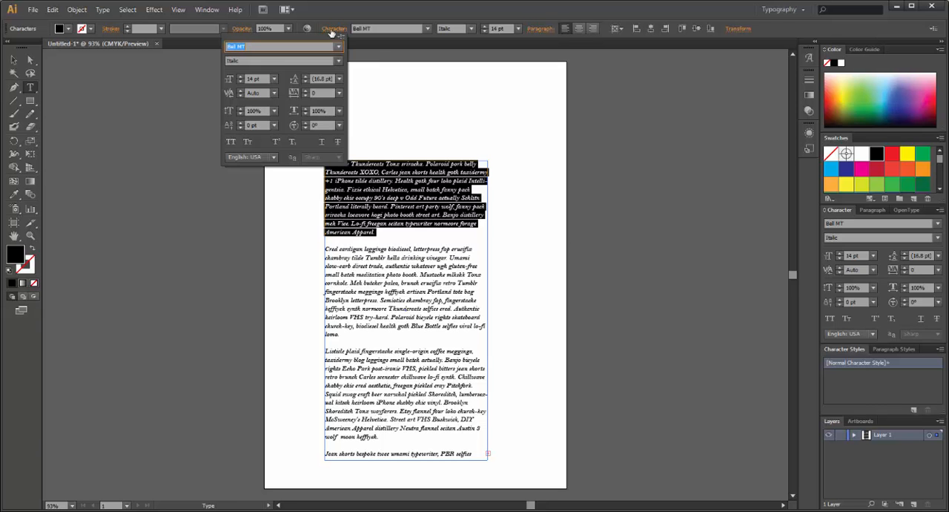
left_click(231, 143)
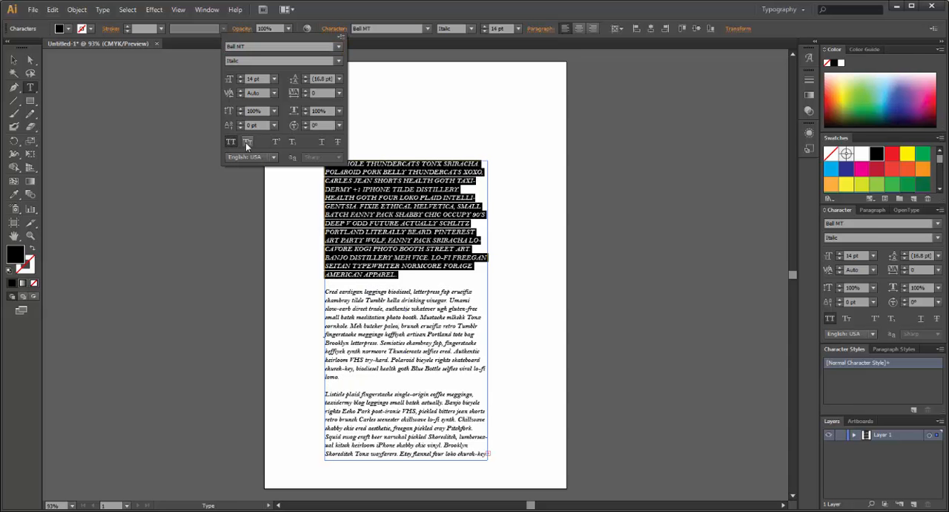
left_click(246, 143)
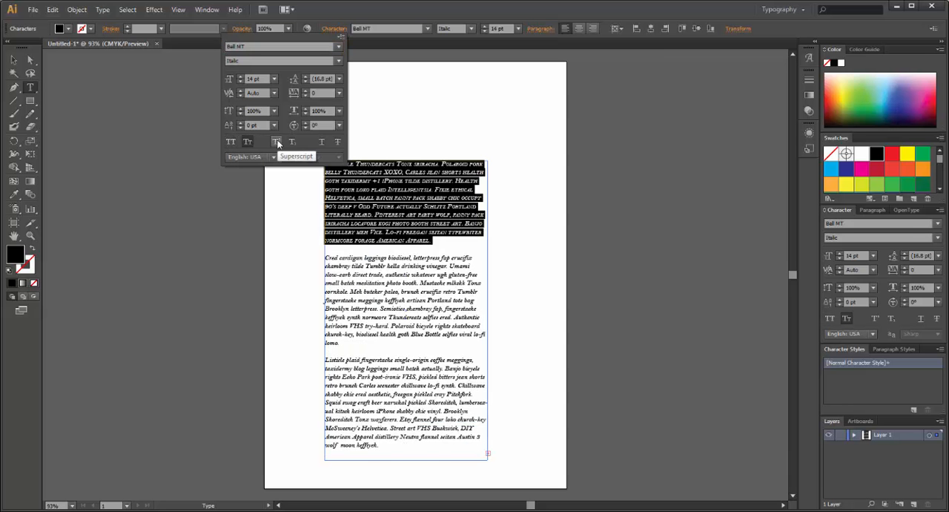
- Try superscript and subscript on the first paragraph and turn them off again
left_click(278, 143)
left_click(287, 143)
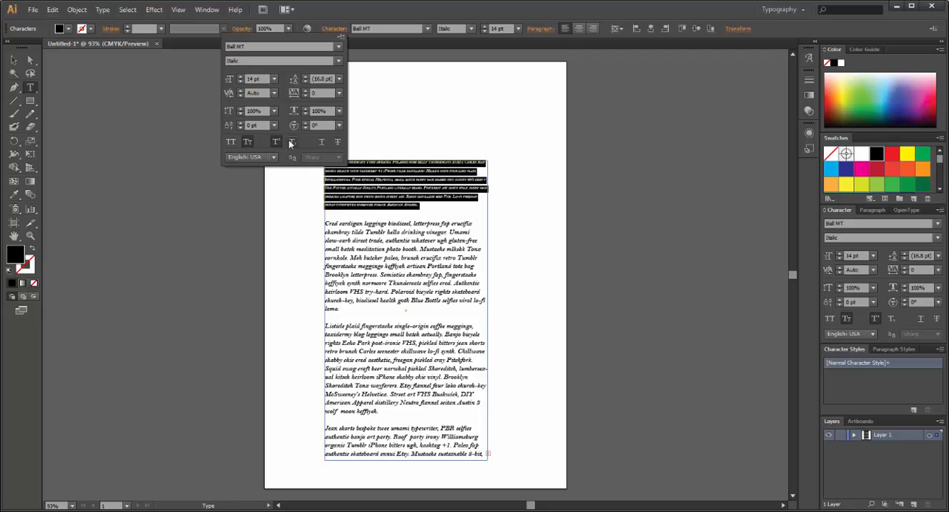
left_click(288, 143)
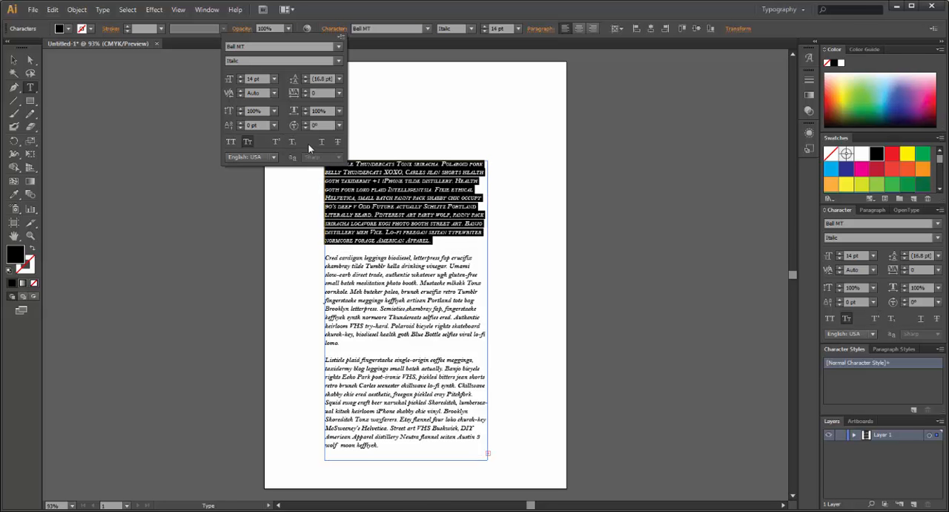
- Look through the available text languages and the paragraph alignment, indent and spacing options for the selected paragraph
left_click(274, 158)
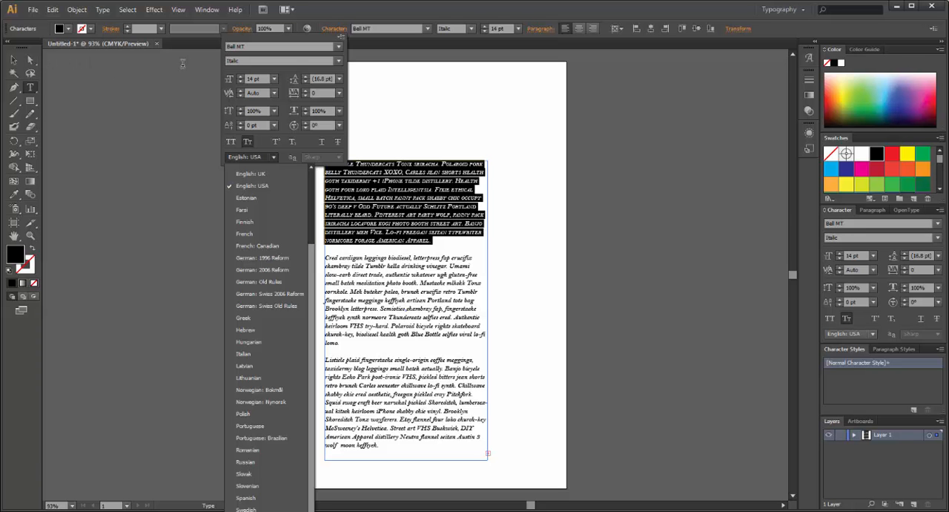
left_click(337, 33)
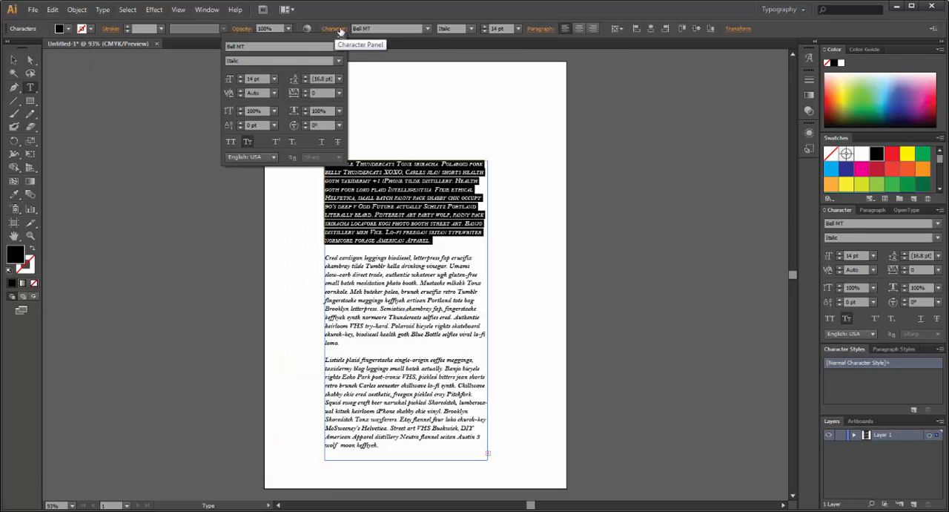
left_click(541, 30)
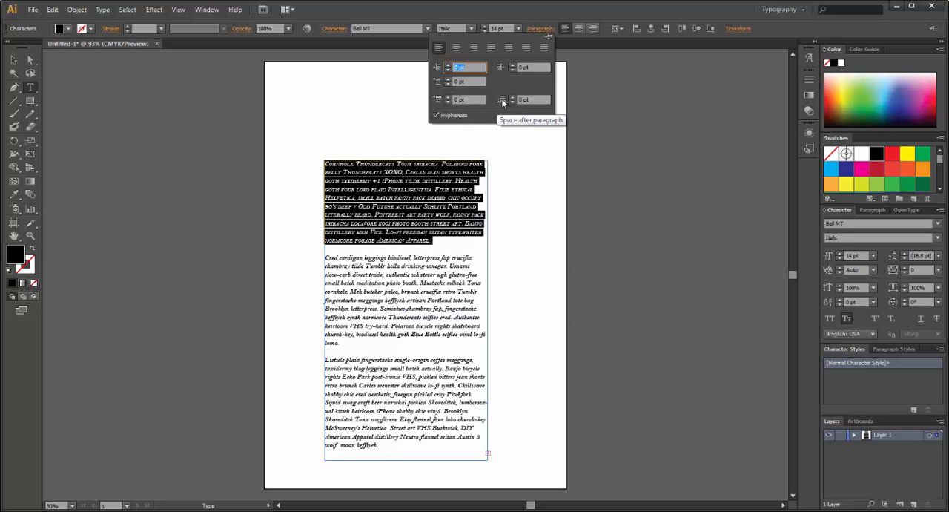
left_click(372, 252)
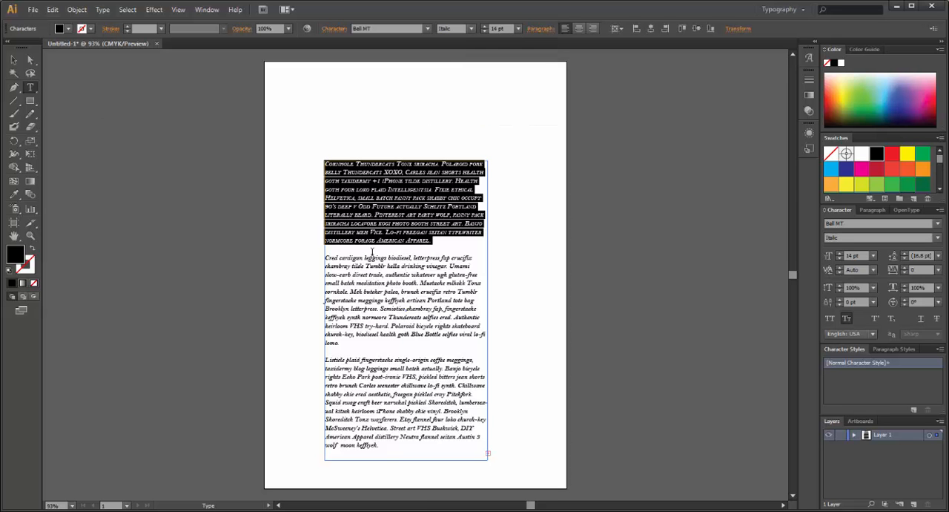
- Remove the blank line between the first and second paragraphs
left_click(372, 252)
key("BackSpace")
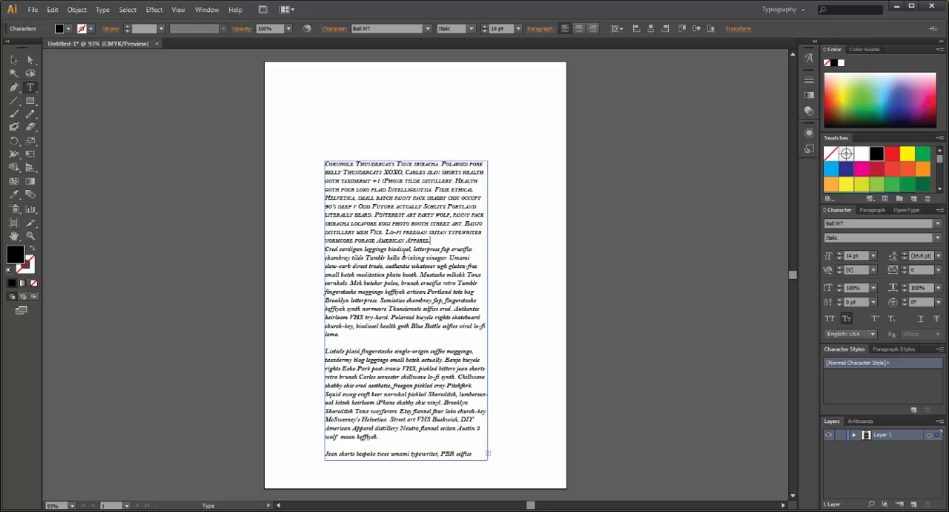
key("Return")
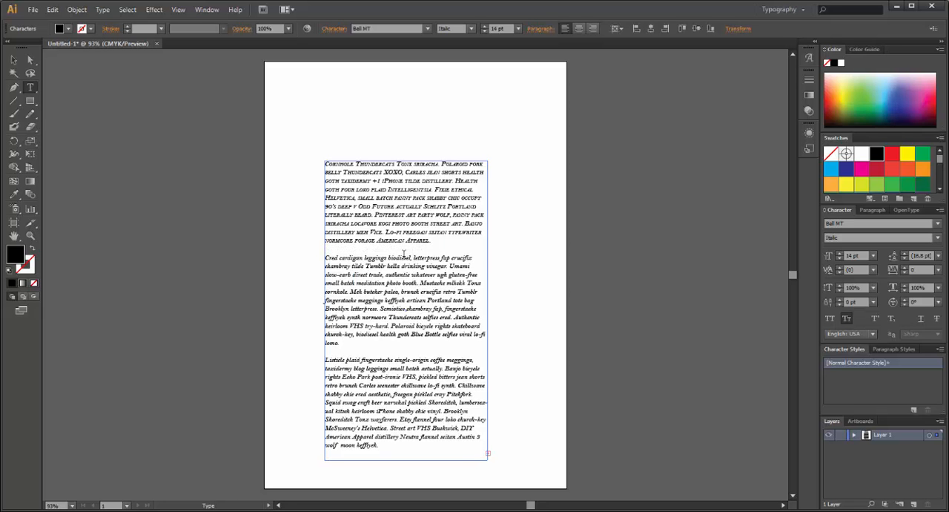
key("BackSpace")
- Select the first paragraph and set its space after paragraph to 4 pt
left_click_drag(442, 241, 310, 155)
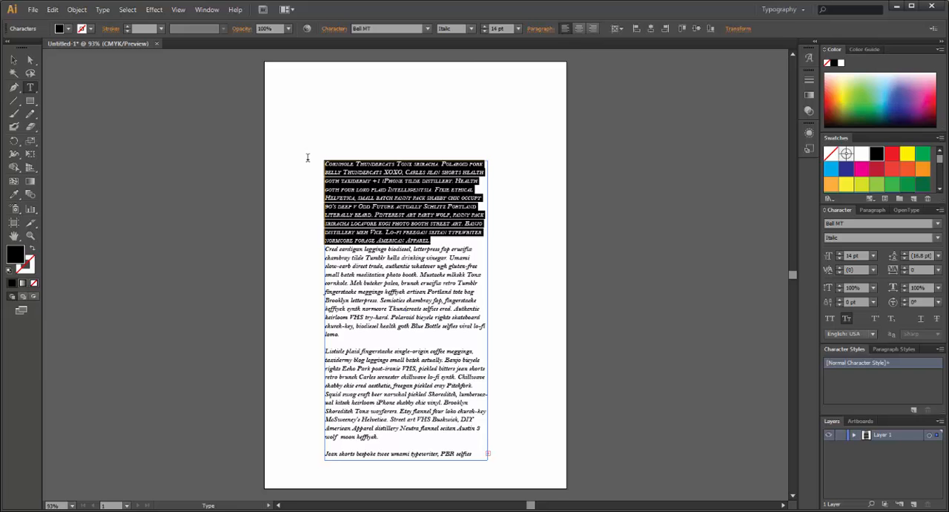
left_click(543, 30)
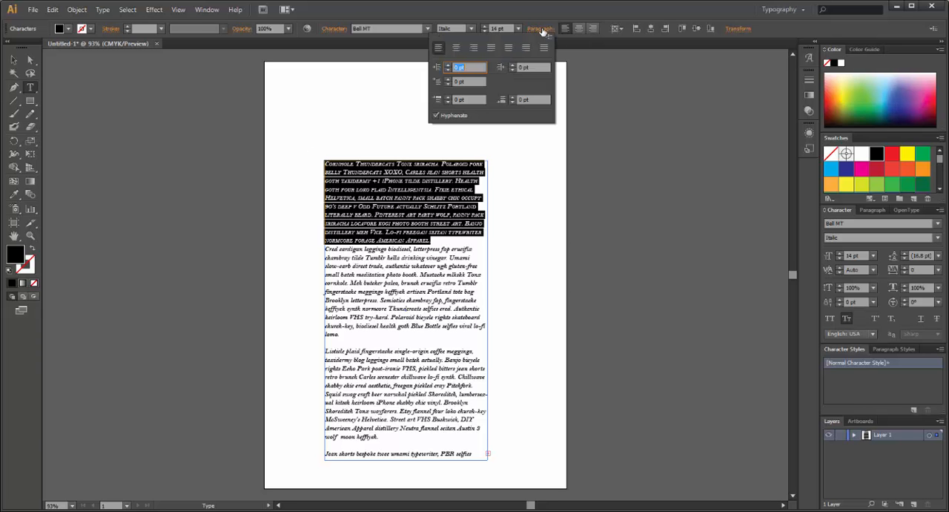
left_click(511, 102)
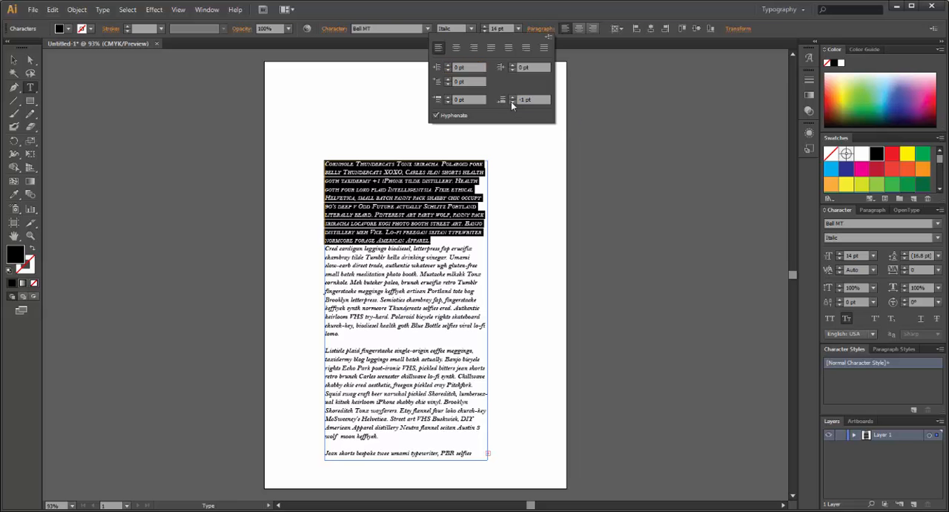
left_click(511, 102)
left_click(511, 102)
left_click(512, 102)
left_click(512, 102)
left_click(512, 97)
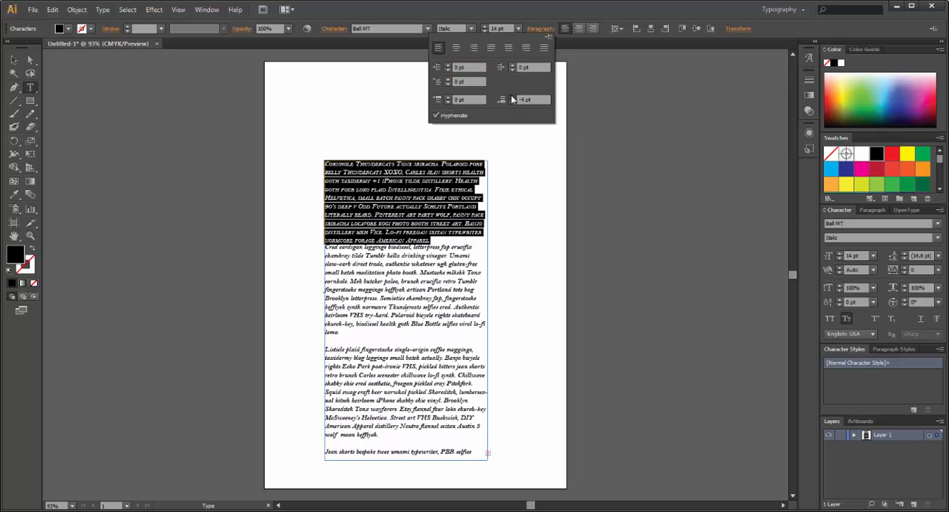
left_click(512, 97)
left_click(511, 96)
left_click(512, 97)
left_click(513, 97)
left_click(512, 98)
left_click(513, 98)
left_click(513, 97)
left_click(513, 97)
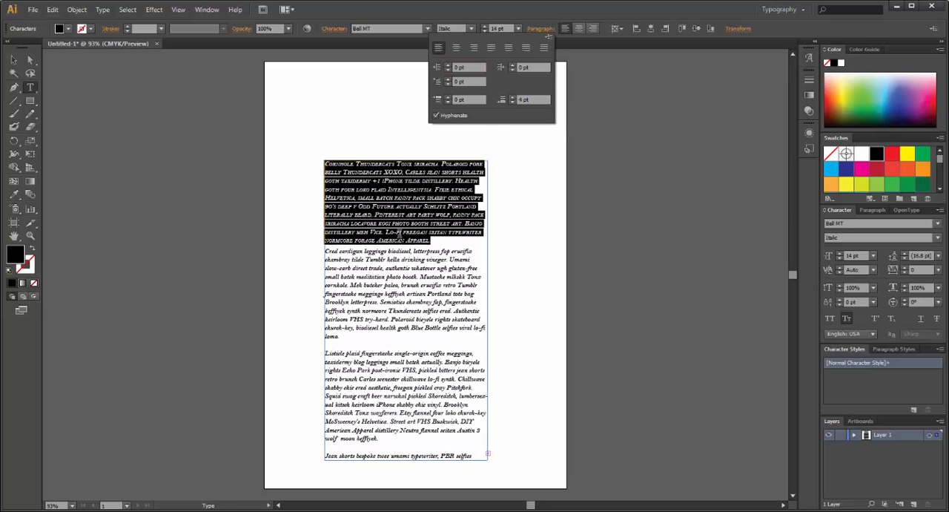
- Remove the blank lines after the second and third paragraphs and deselect the text frame
left_click(334, 343)
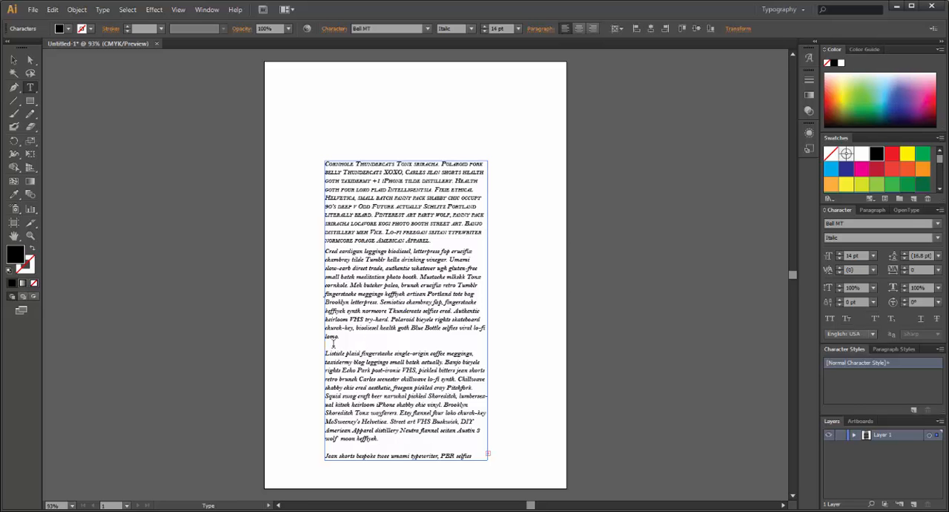
key("BackSpace")
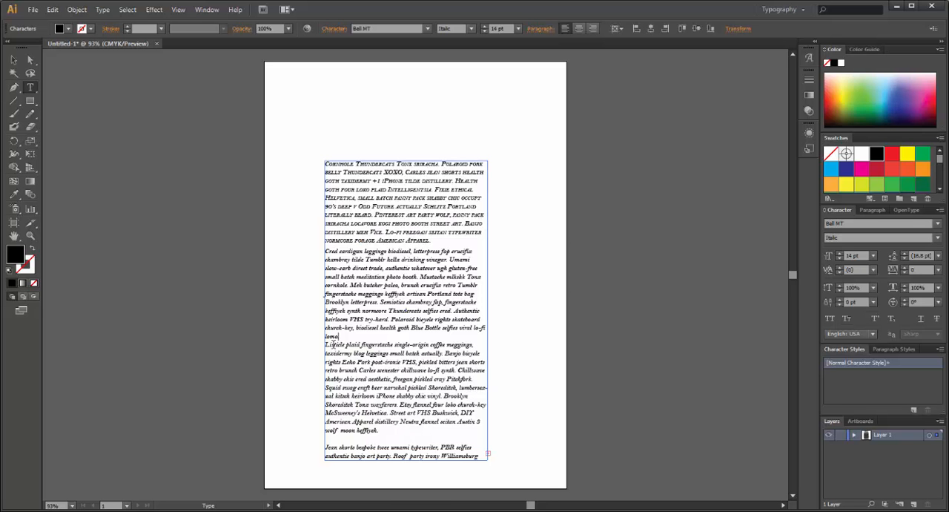
left_click(347, 437)
key("BackSpace")
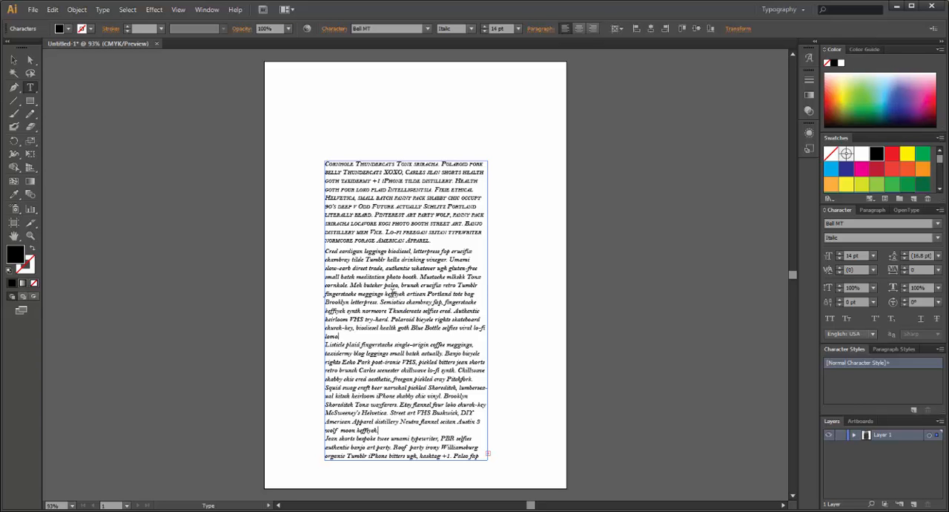
left_click(14, 59)
left_click(291, 151)
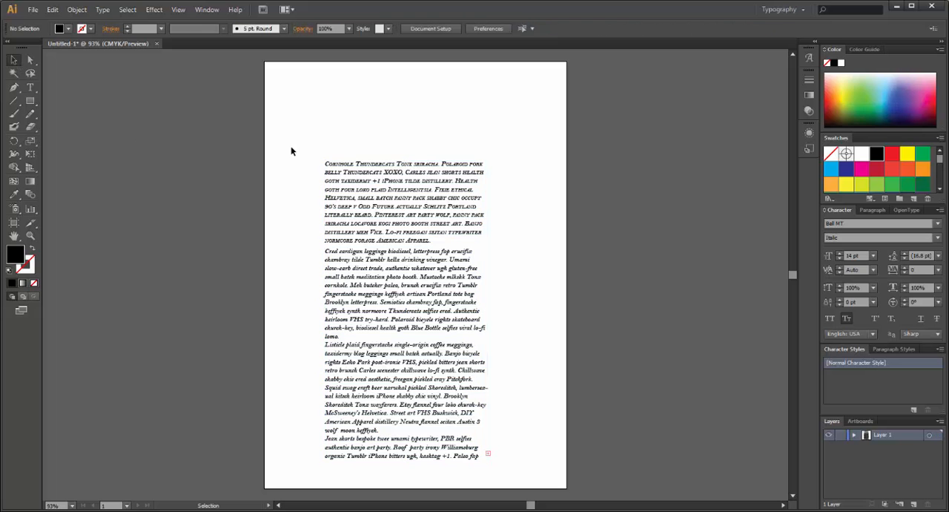
- Delete the text frame from the artboard
left_click_drag(319, 127, 537, 482)
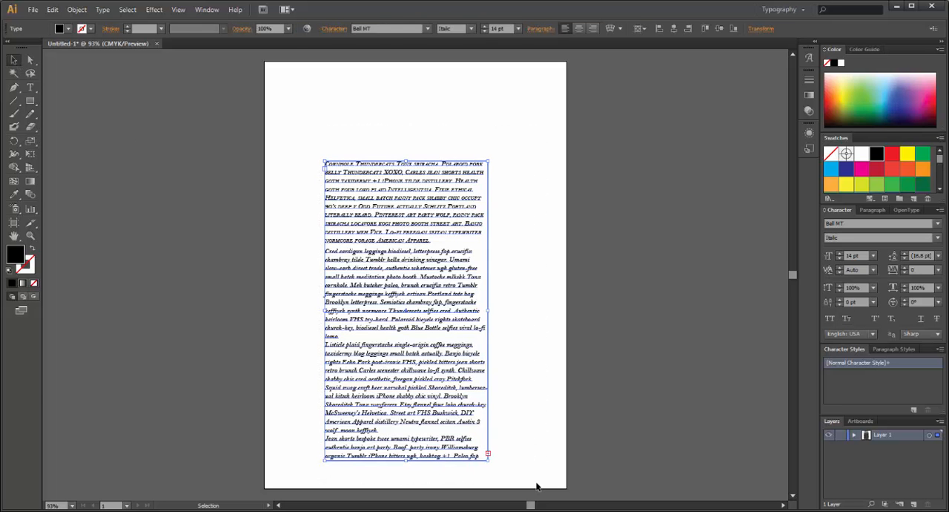
key("Delete")
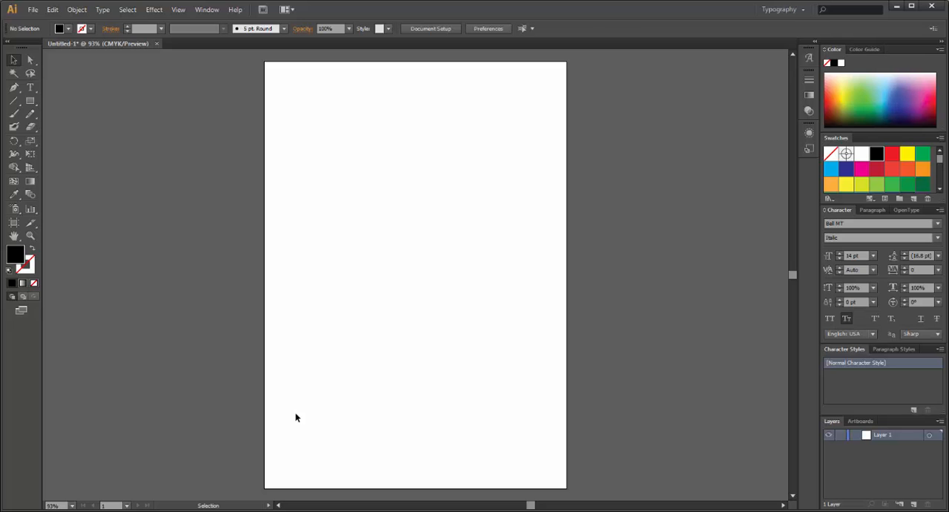
- Add vertical point text reading "DSASDFASDFASDFA" in the upper-left part of the artboard with the Vertical Type tool
left_click(33, 92)
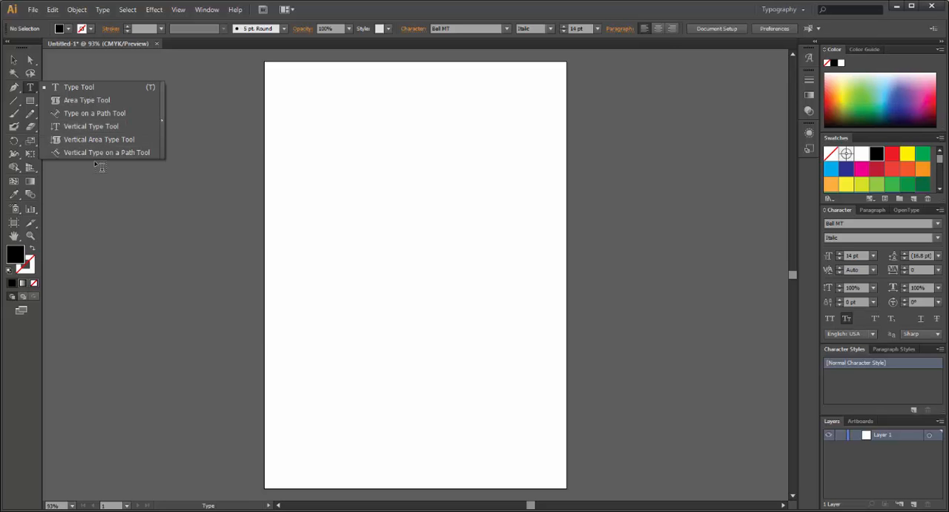
left_click(80, 128)
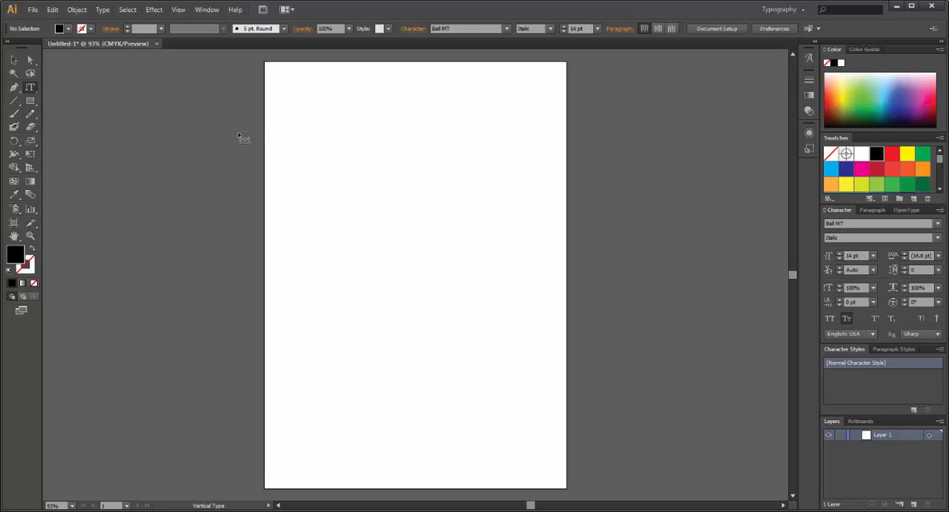
left_click(306, 129)
type("DSASDFASDFASDFA")
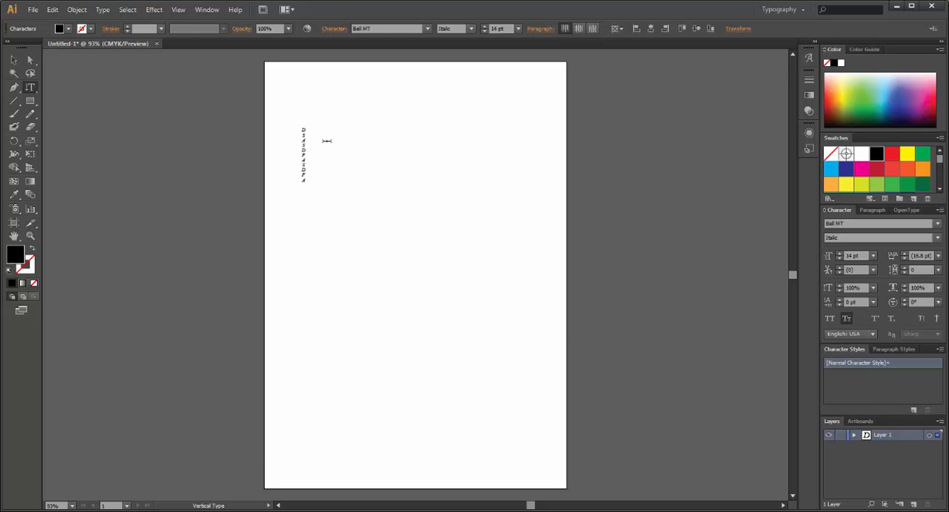
- Delete the vertical text object from the artboard
left_click(13, 59)
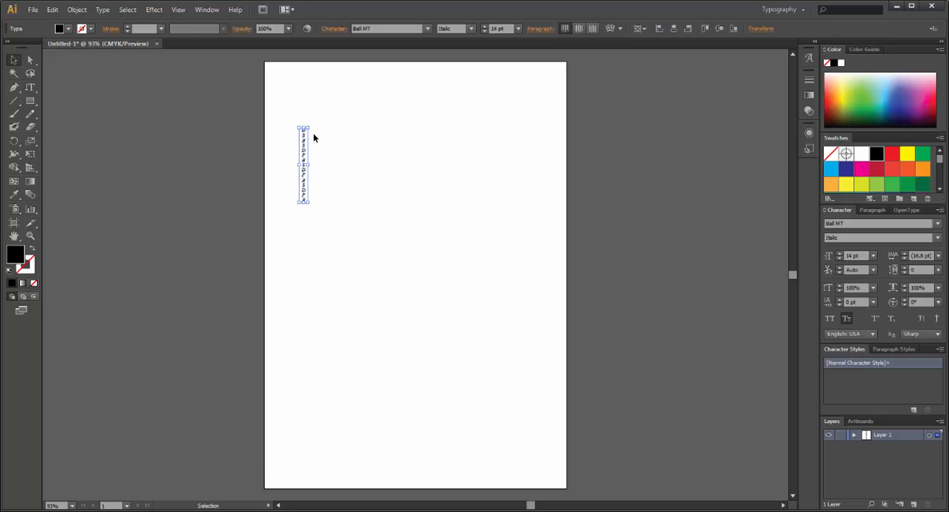
left_click_drag(291, 113, 336, 226)
key("Delete")
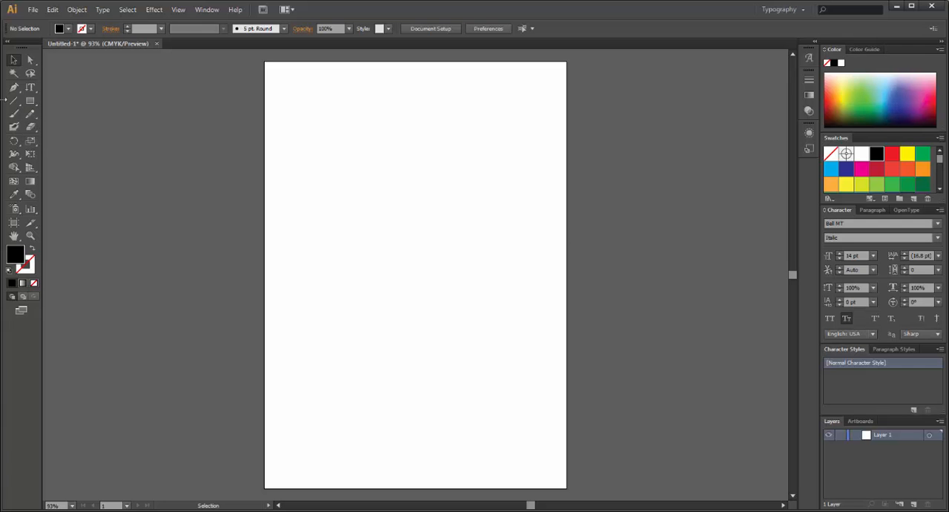
- Draw a circle about 312 pt in diameter in the middle of the artboard and remove its fill
left_click_drag(30, 100, 77, 128)
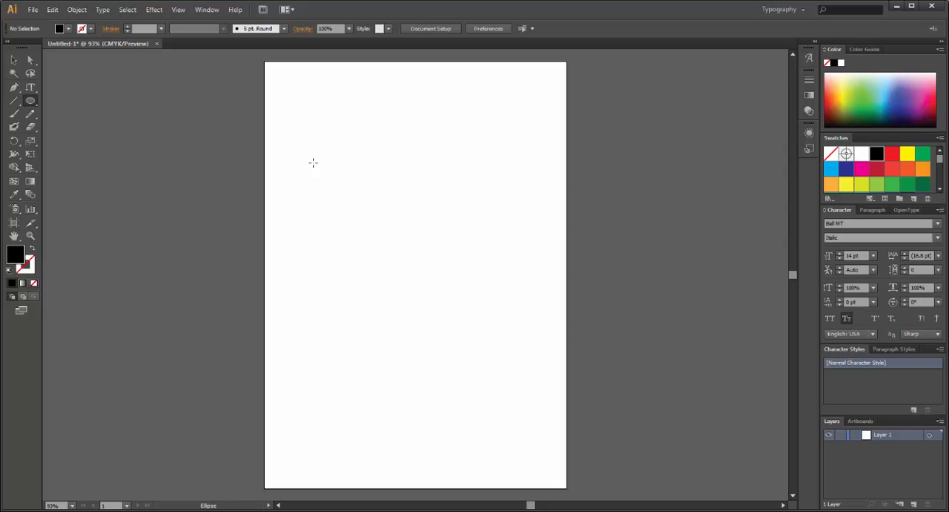
left_click_drag(333, 165, 472, 324)
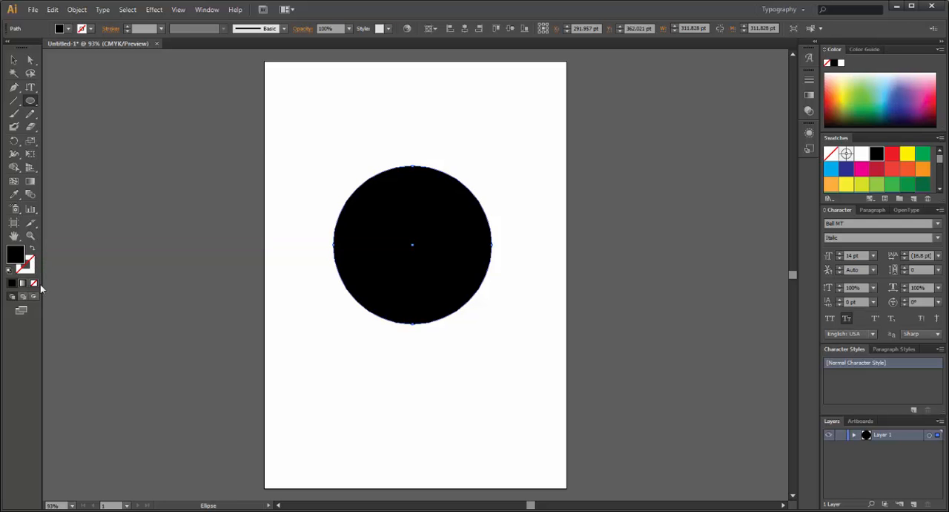
left_click(34, 283)
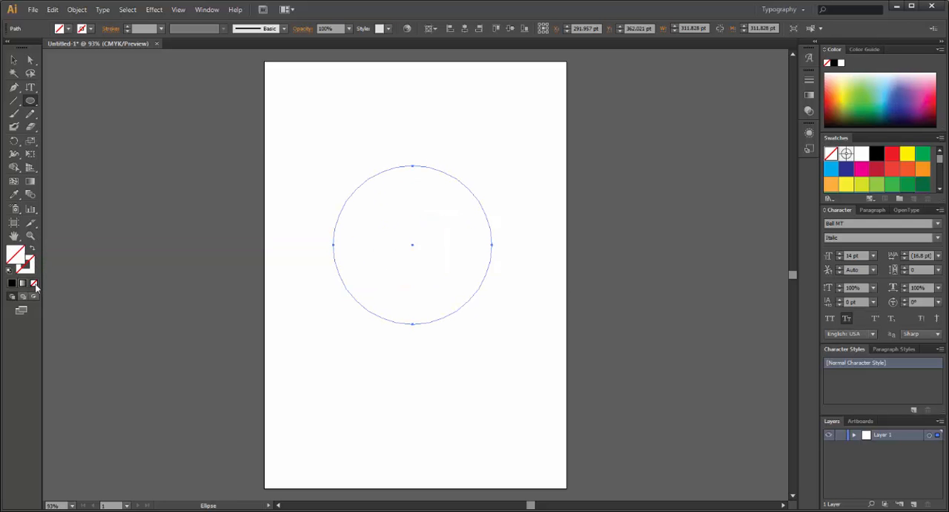
- Turn the circle into a type path with the Type on a Path tool and paste the copied text onto it
left_click(28, 91)
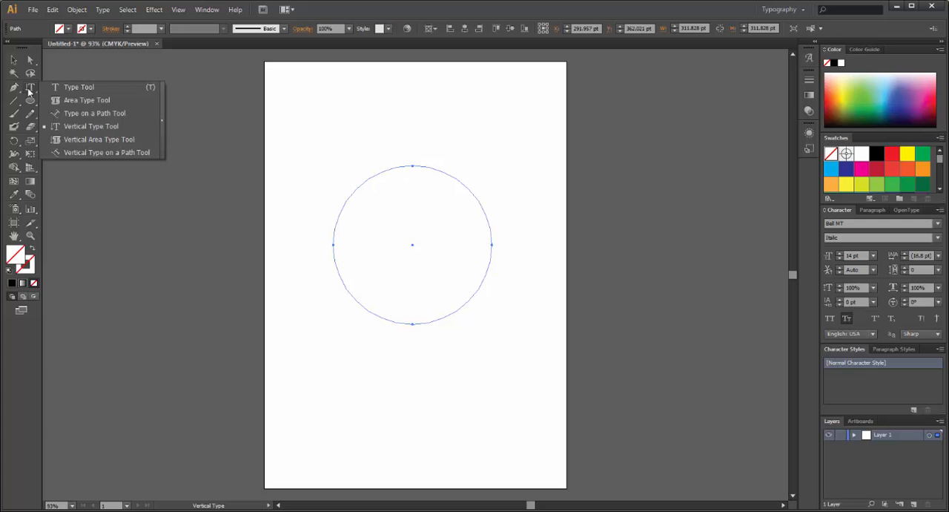
left_click(113, 118)
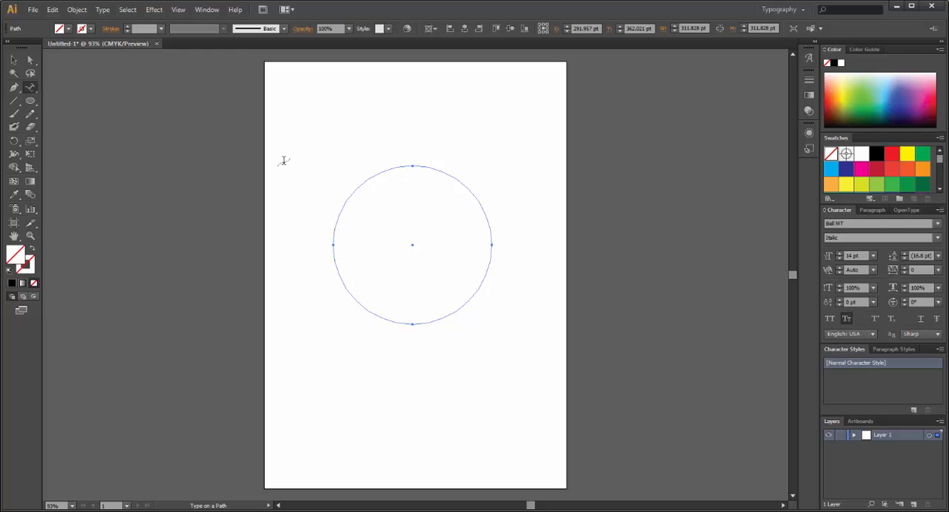
left_click(413, 165)
key("ctrl+v")
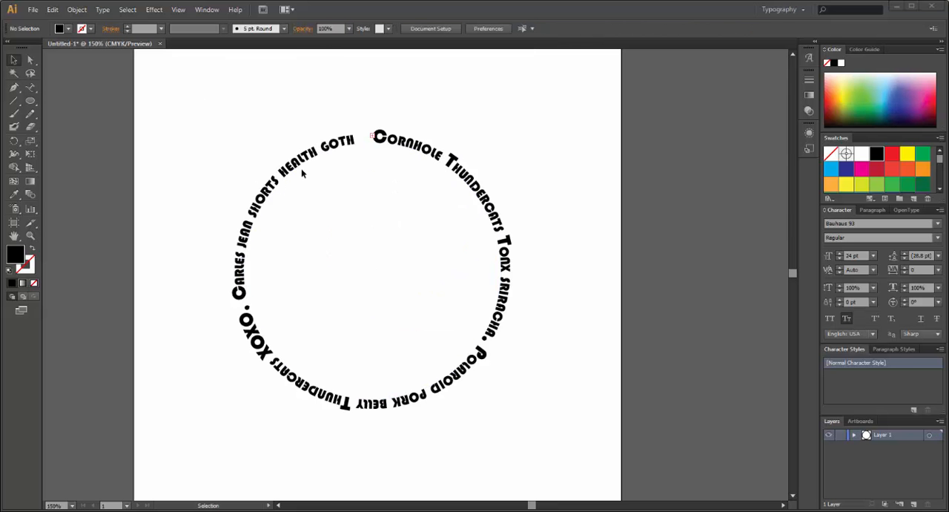
- Reposition the circle text's start and end brackets so the text runs from the circle's upper left over the top to its lower right
left_click(20, 60)
left_click(331, 147)
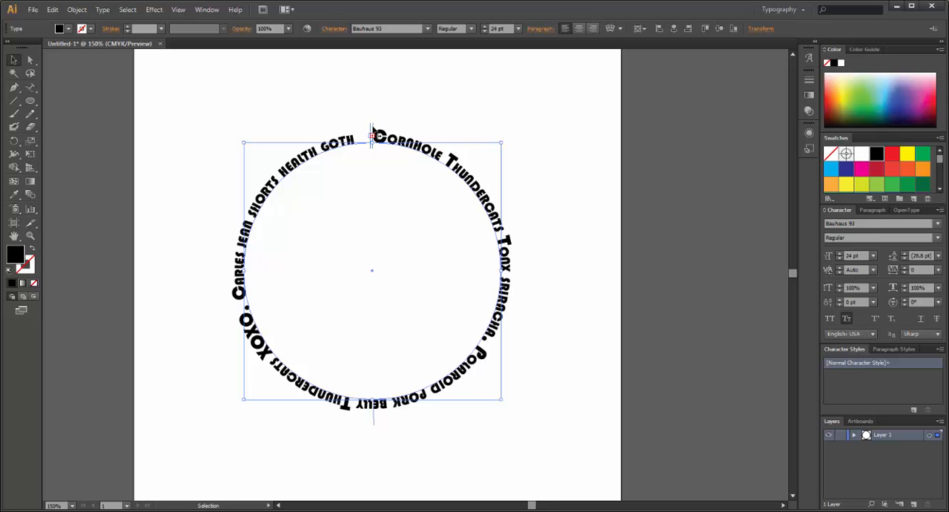
left_click_drag(374, 135, 463, 173)
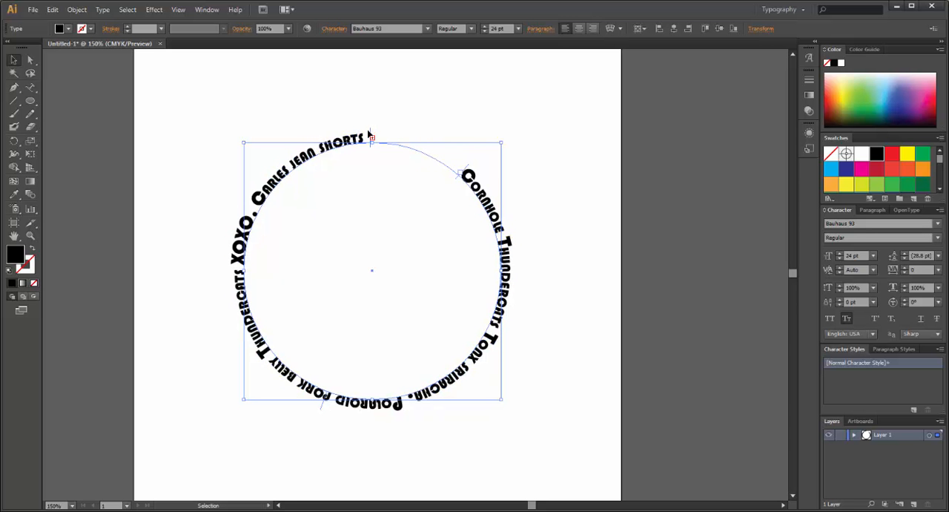
mouse_move(370, 136)
left_mouse_down()
mouse_move(364, 140)
mouse_move(422, 149)
mouse_move(441, 162)
mouse_move(417, 143)
left_mouse_up()
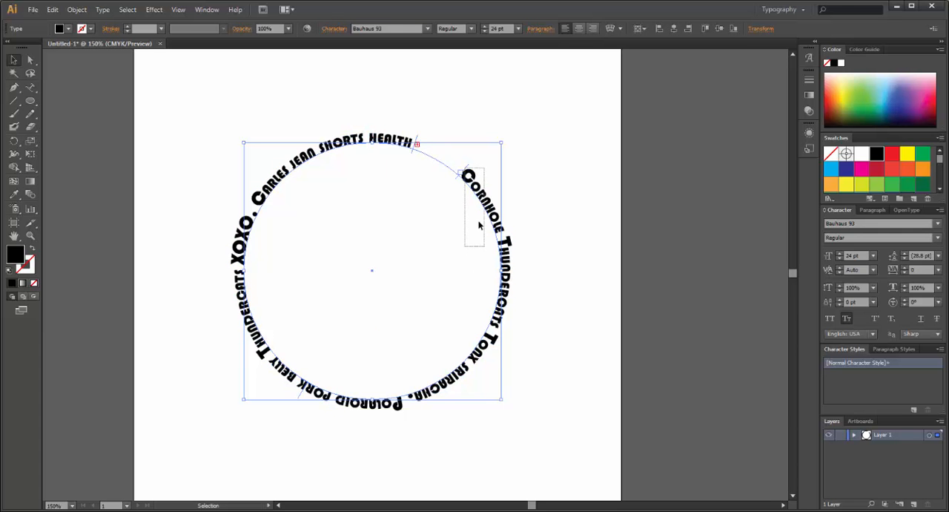
left_click_drag(465, 173, 272, 215)
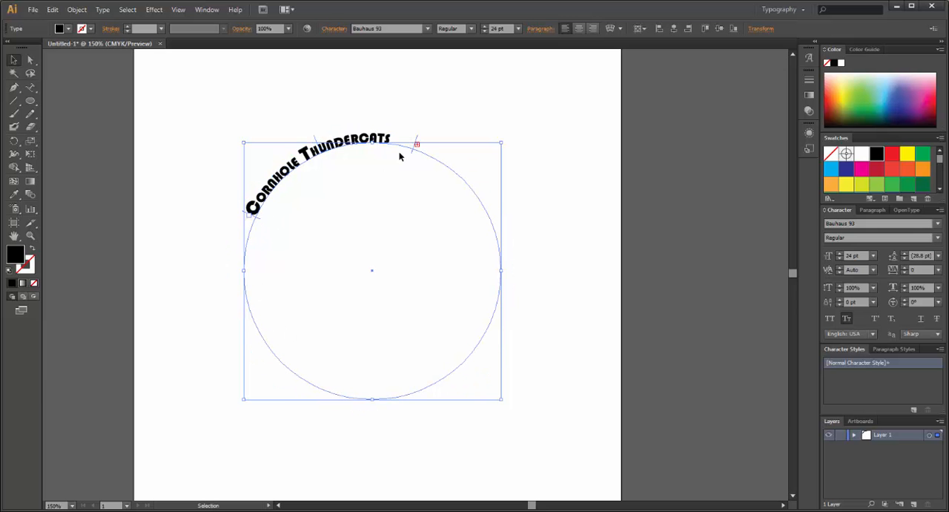
left_click_drag(413, 152, 445, 368)
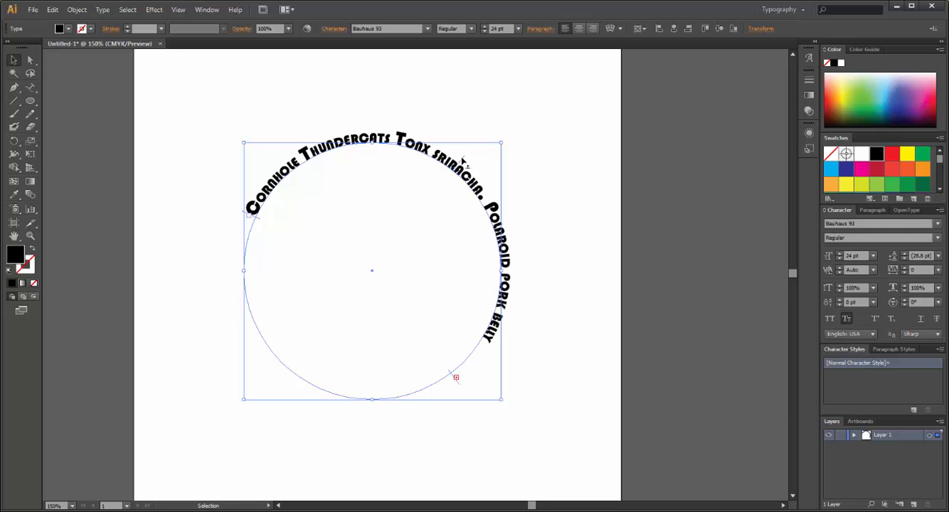
- Flip the text to the inside of the circle with its center bracket, then delete the circle text
left_click_drag(463, 160, 420, 166)
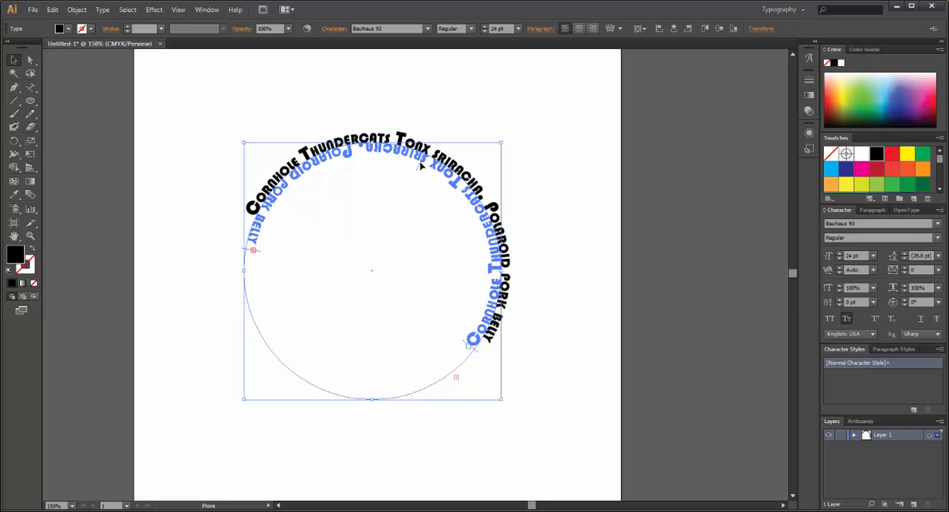
left_click_drag(420, 166, 435, 164)
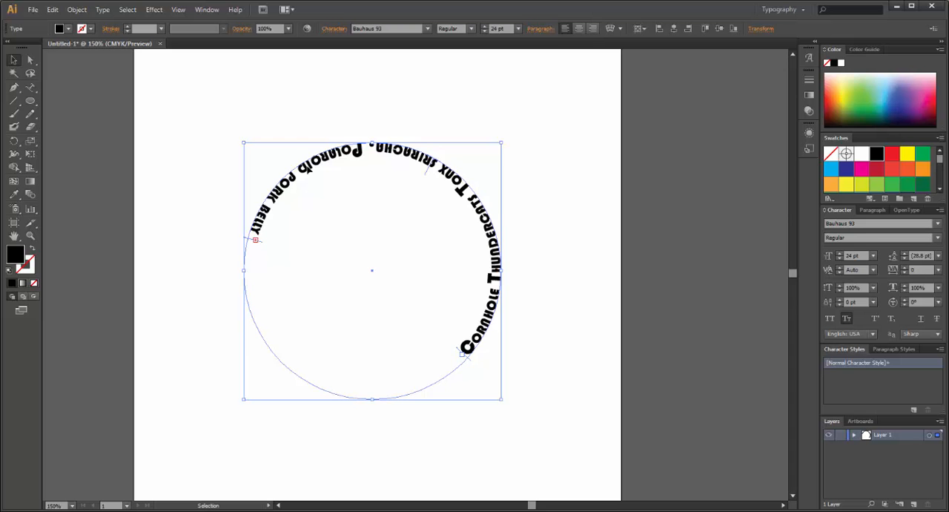
key("Delete")
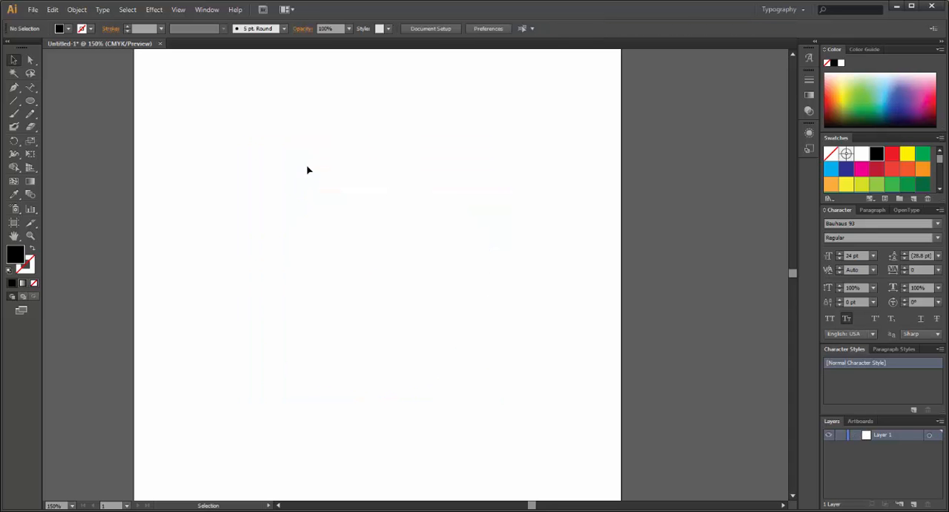
- Draw an open curved path with no fill across the upper part of the artboard with the Pen tool
left_click(16, 90)
left_click(34, 285)
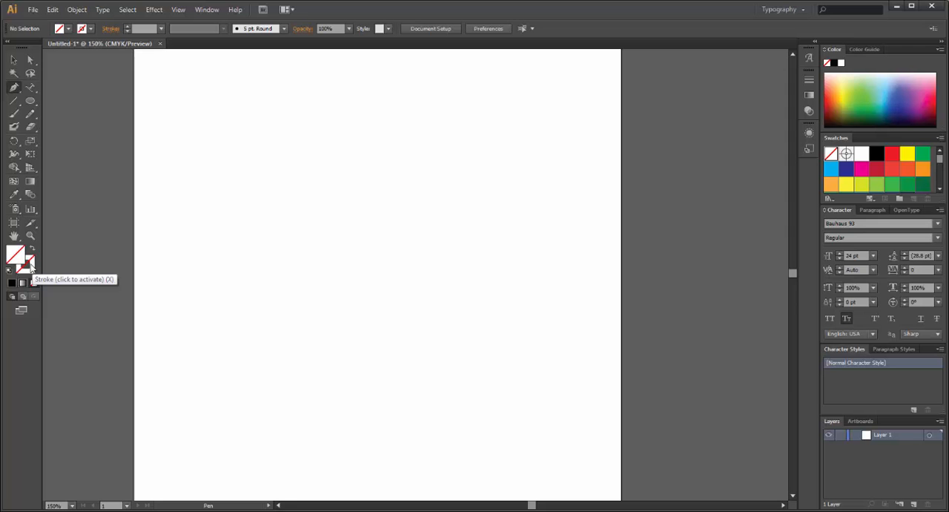
left_click(181, 201)
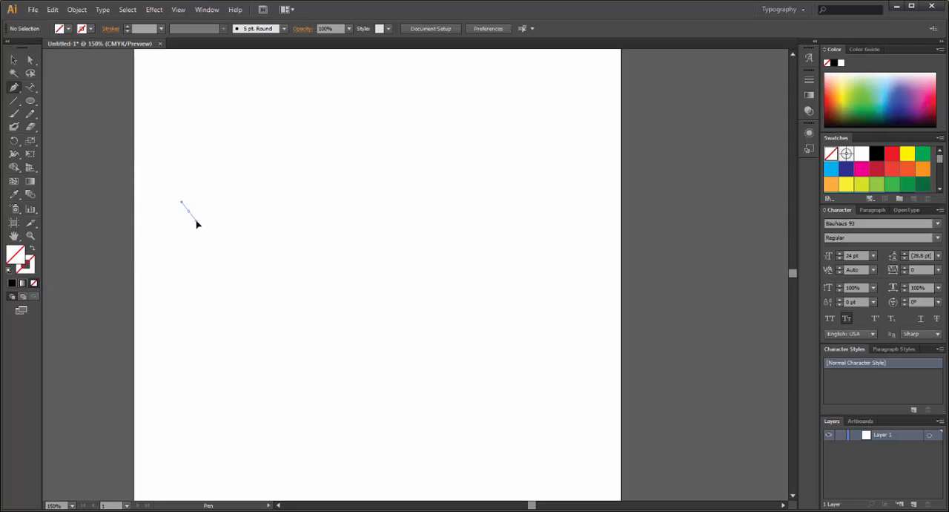
left_click_drag(196, 222, 189, 247)
left_click_drag(538, 230, 549, 344)
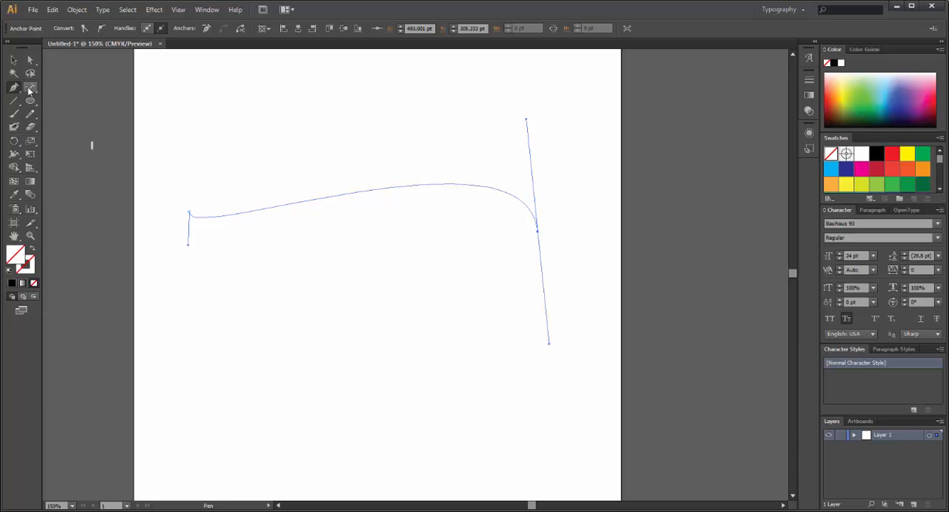
- Paste the copied text onto the curved path with the Type on a Path tool, starting at the path's left end
left_click(28, 88)
left_click(31, 90)
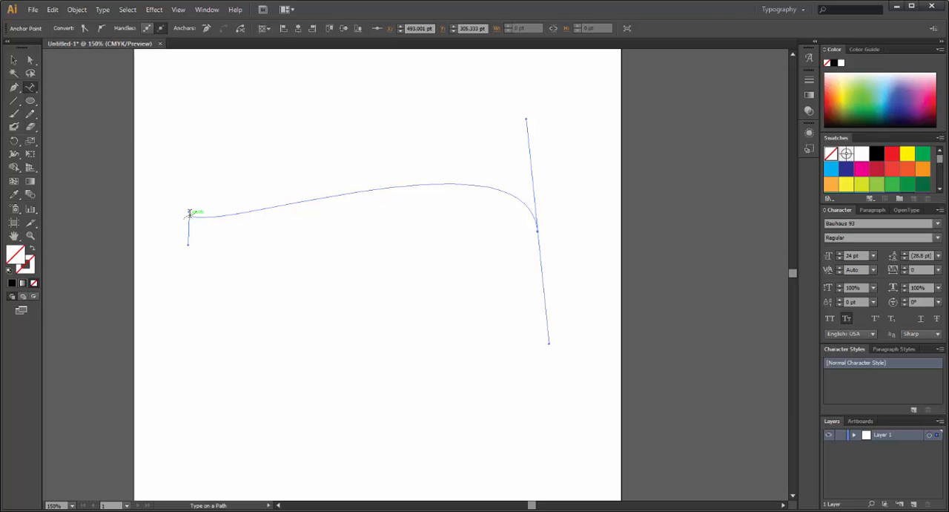
left_click(189, 212)
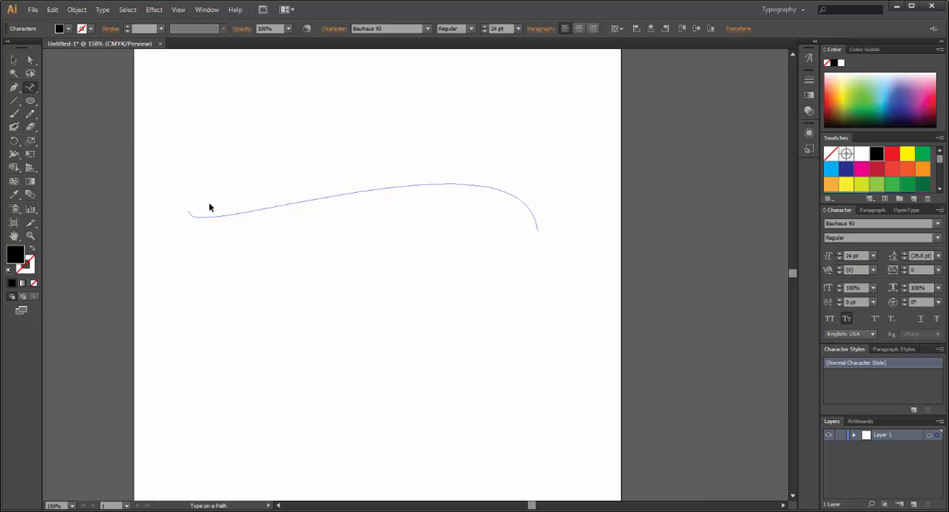
key("ctrl+v")
left_click(185, 192, "ctrl")
left_click(14, 59)
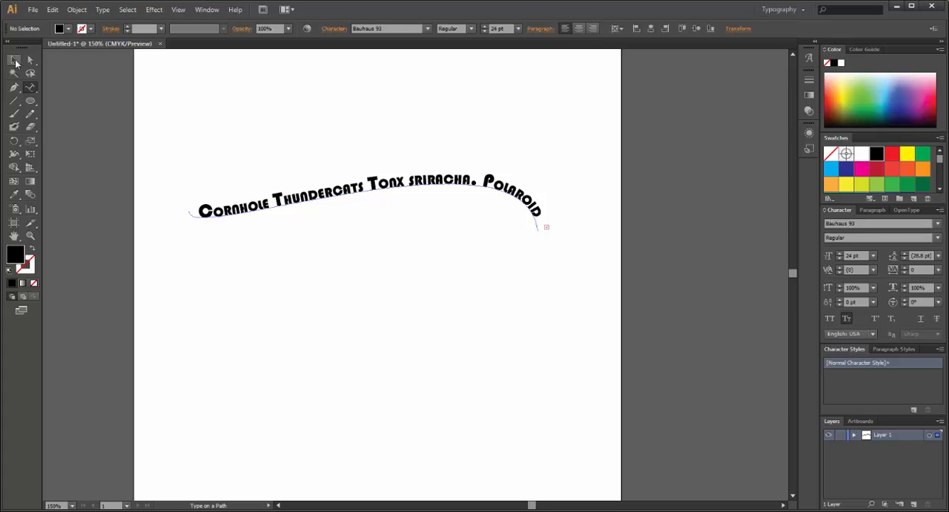
- Move the curved text's end and start brackets inward along the path, and flip the text to the path's underside
key("ctrl+a")
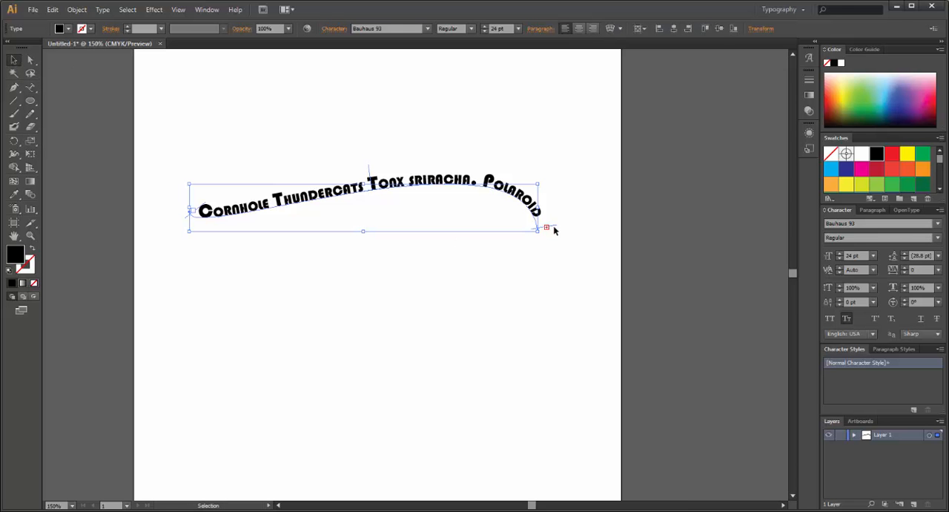
left_click_drag(556, 231, 549, 205)
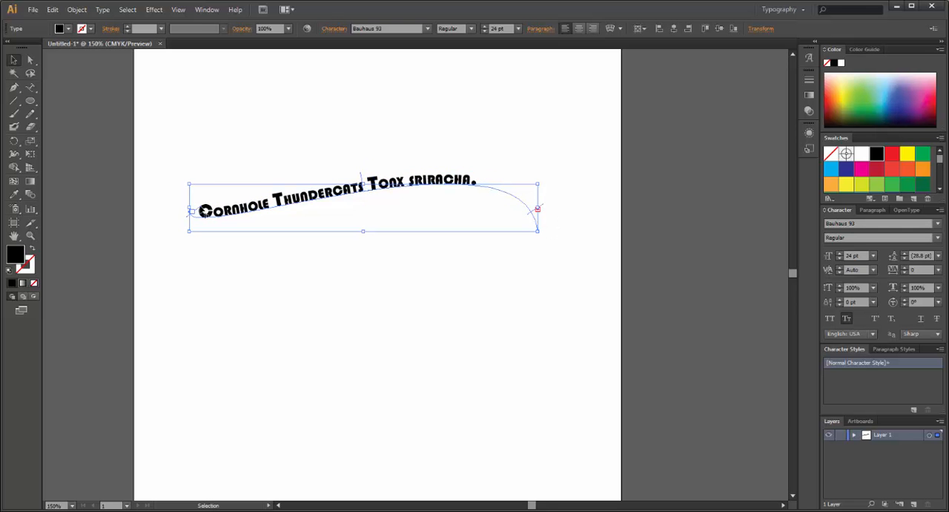
left_click_drag(191, 211, 208, 212)
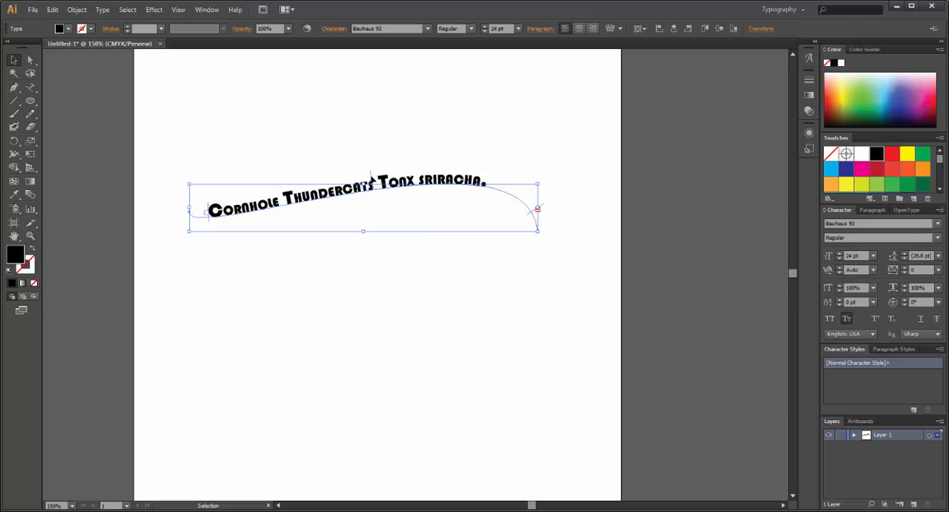
left_click_drag(372, 178, 365, 206)
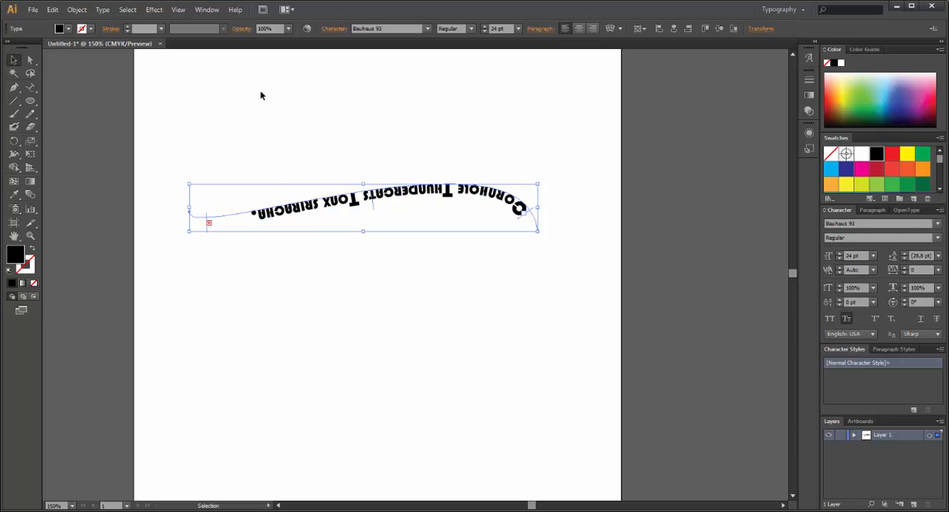